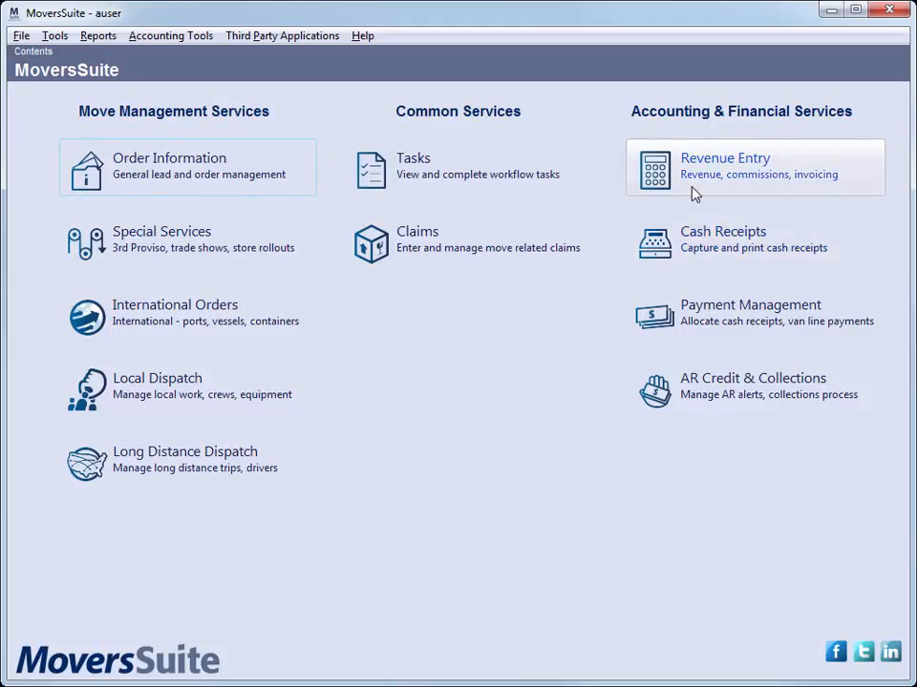
Open Revenue Entry and review the order's commissionable employees and its full order personnel list with vendor numbers
left_click(750, 172)
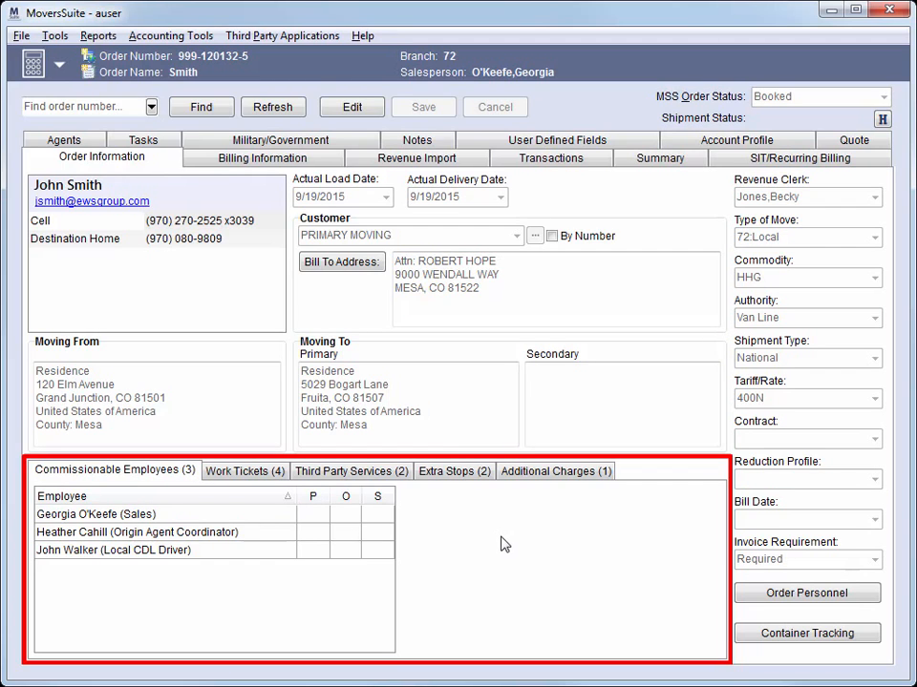
left_click(290, 517)
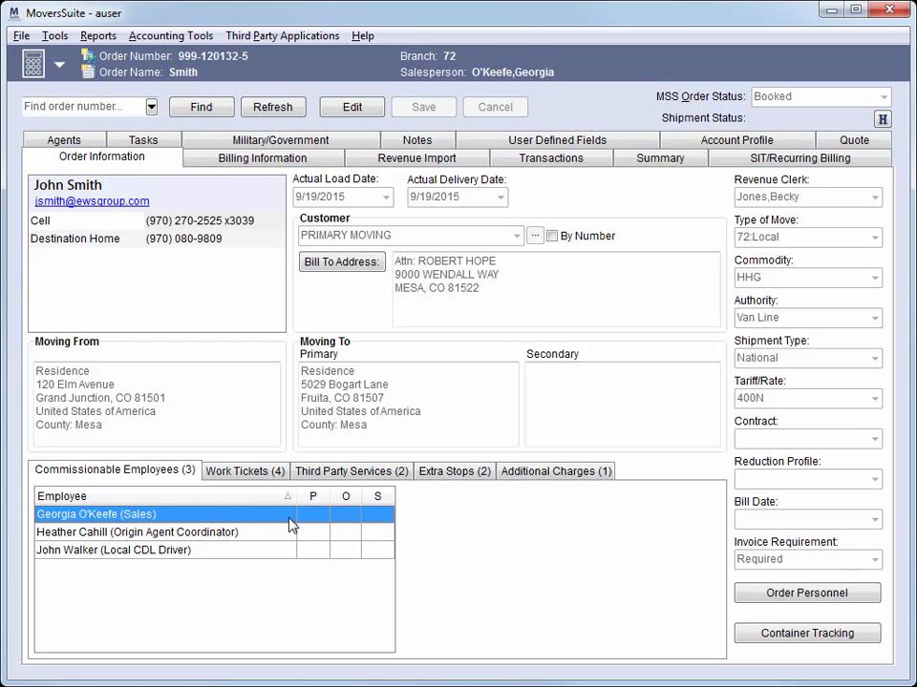
left_click(764, 596)
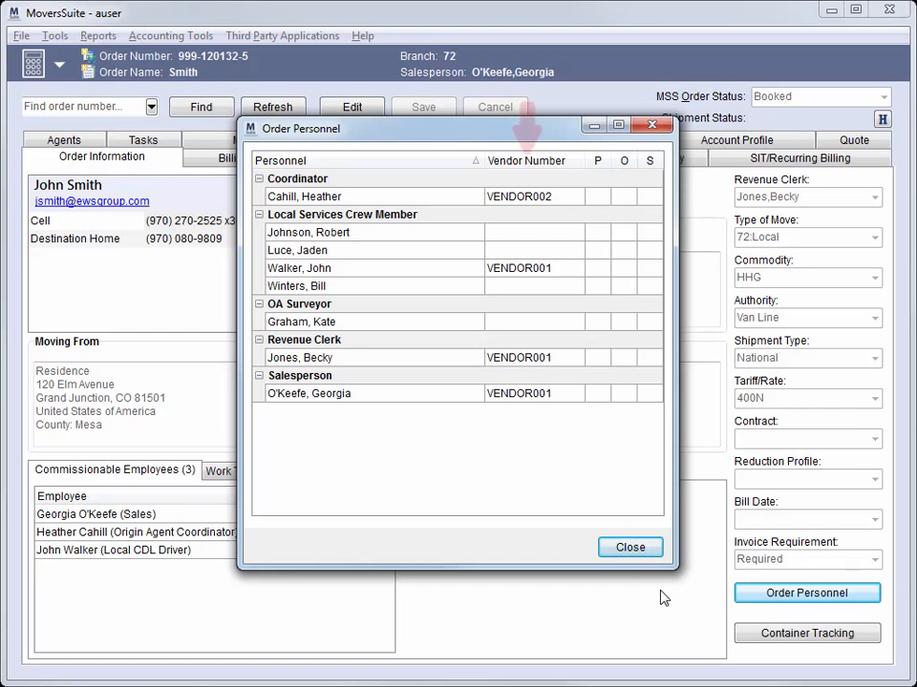
left_click(628, 552)
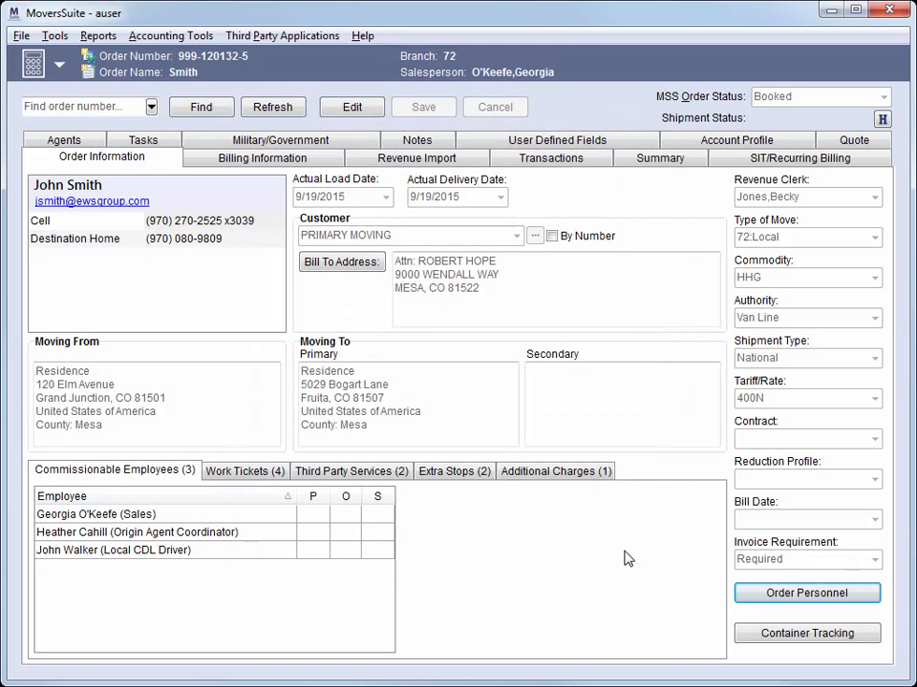
Review the order's work tickets, including the Load service's available actions, plus its third party services and additional charges
left_click(257, 478)
left_click(277, 561)
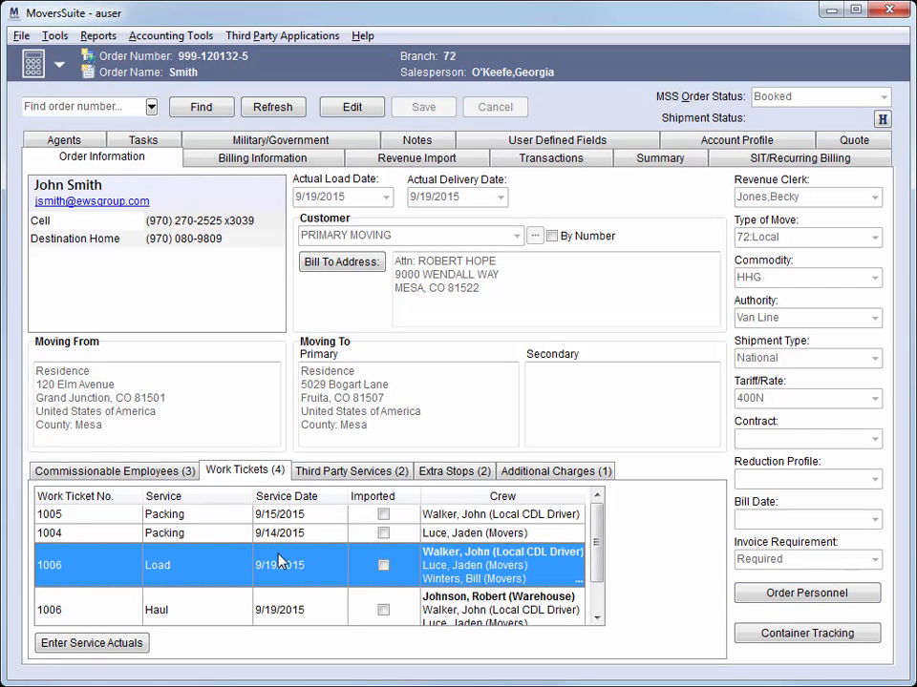
right_click(209, 562)
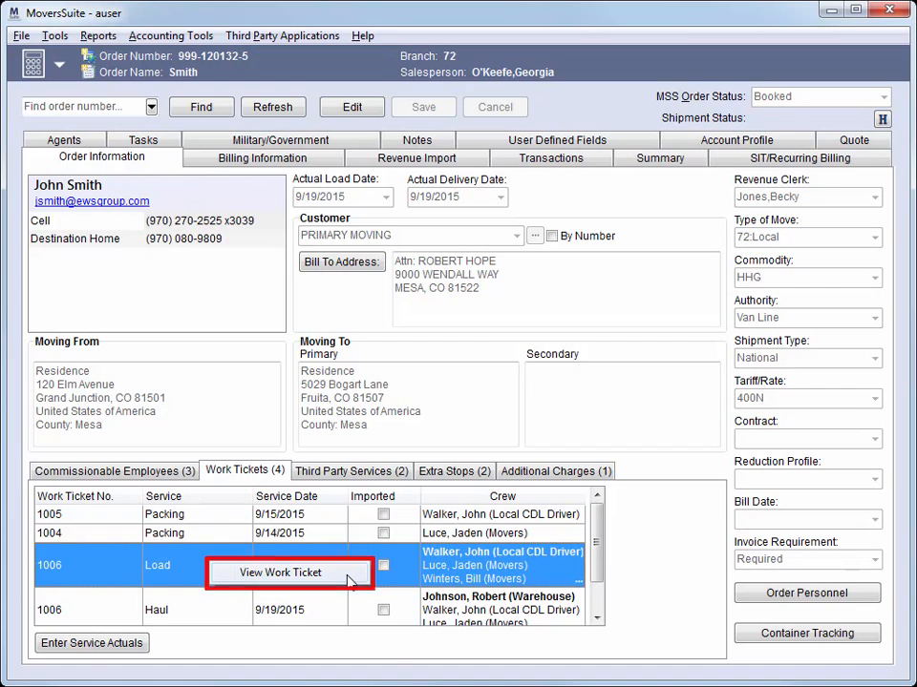
left_click(357, 479)
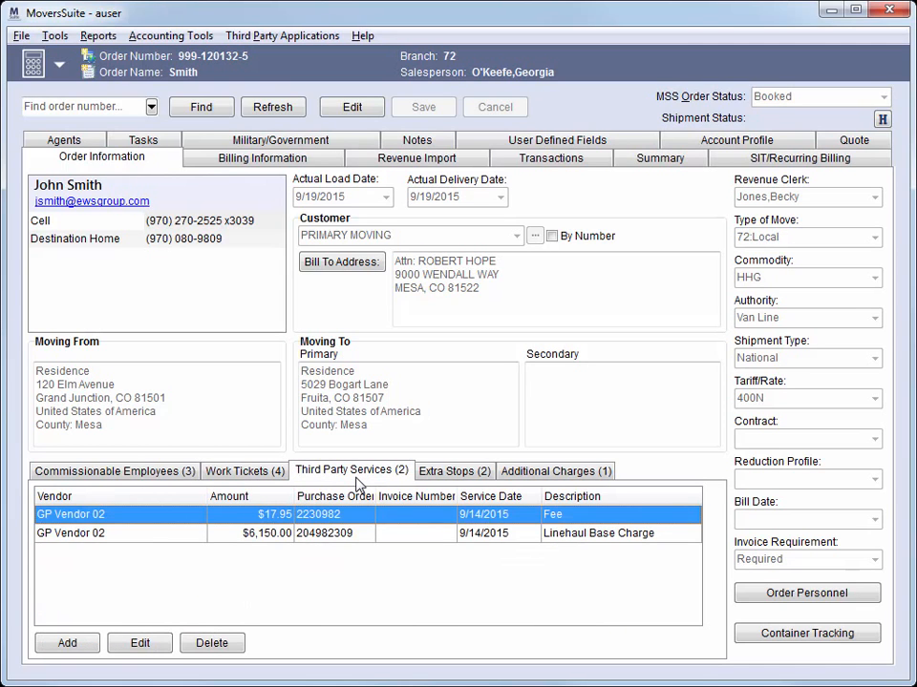
left_click(548, 472)
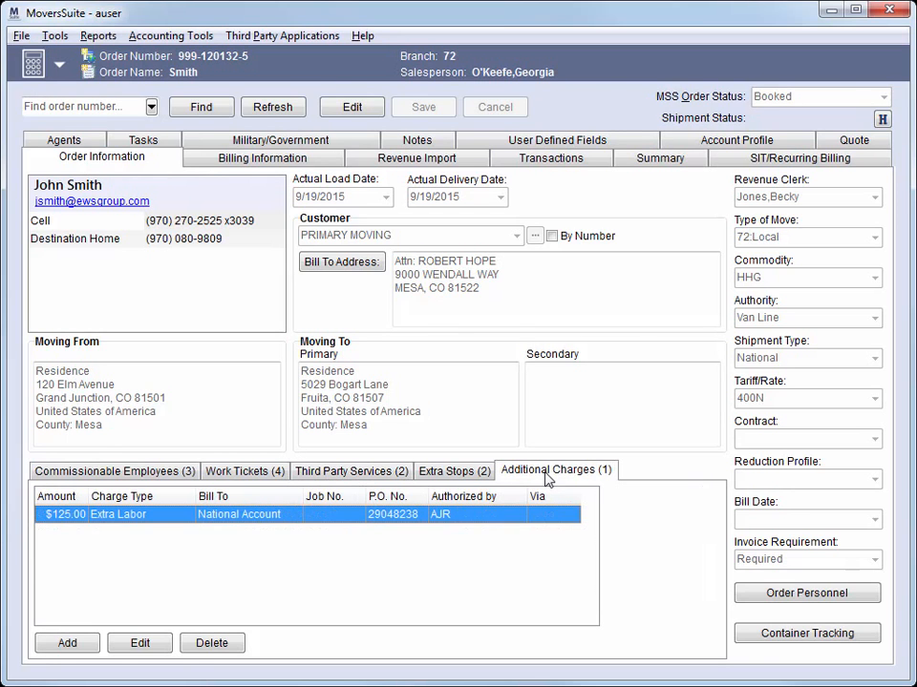
Review the order's billing information, its SIT and recurring billing details, and its assigned agents
left_click(332, 158)
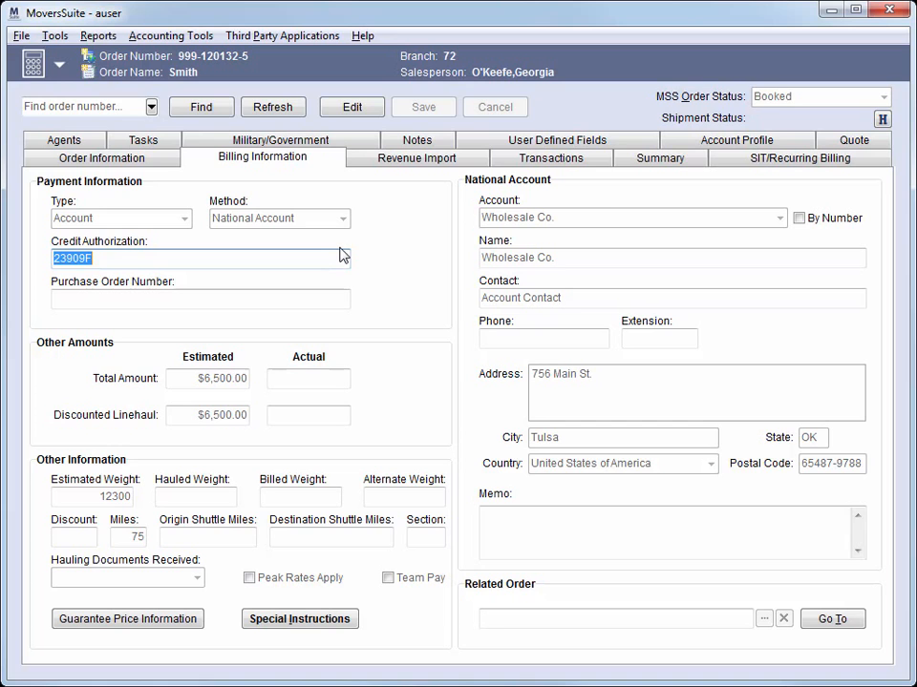
left_click(726, 164)
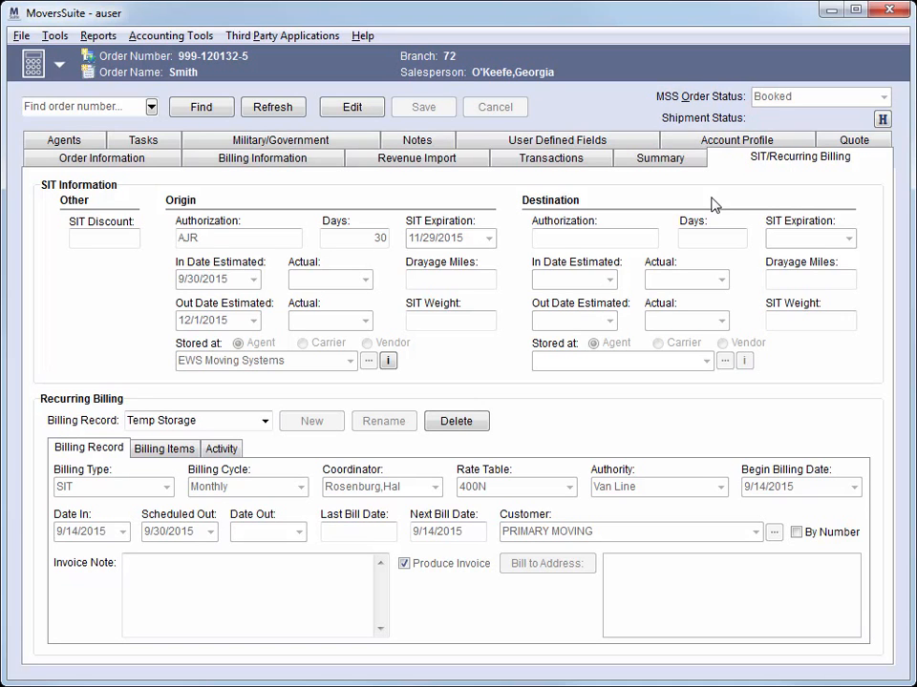
left_click(93, 142)
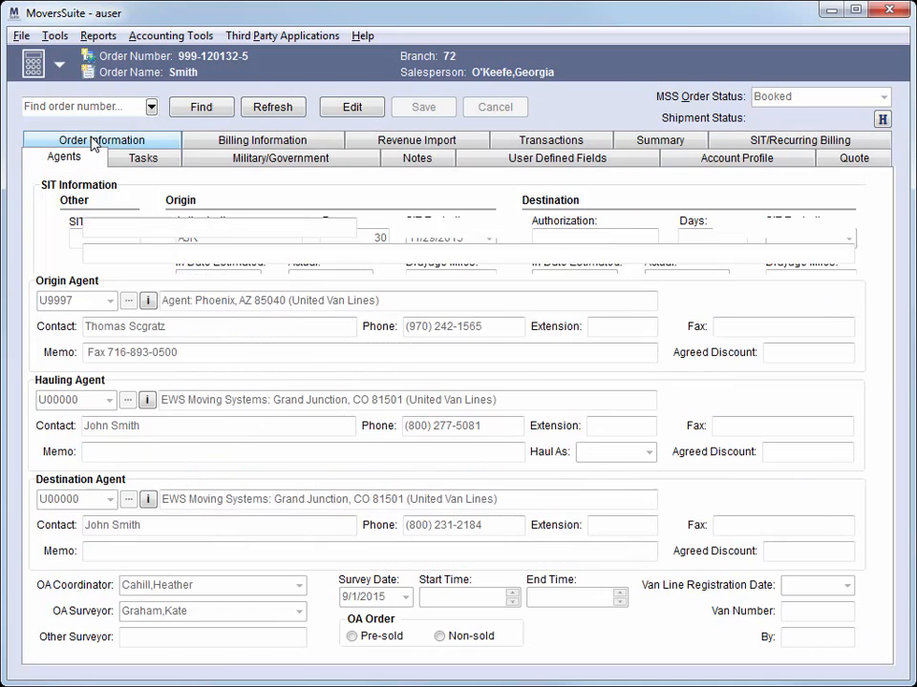
Mark the order's "Verify reserved services" task as not applicable
left_click(173, 164)
left_click(199, 239)
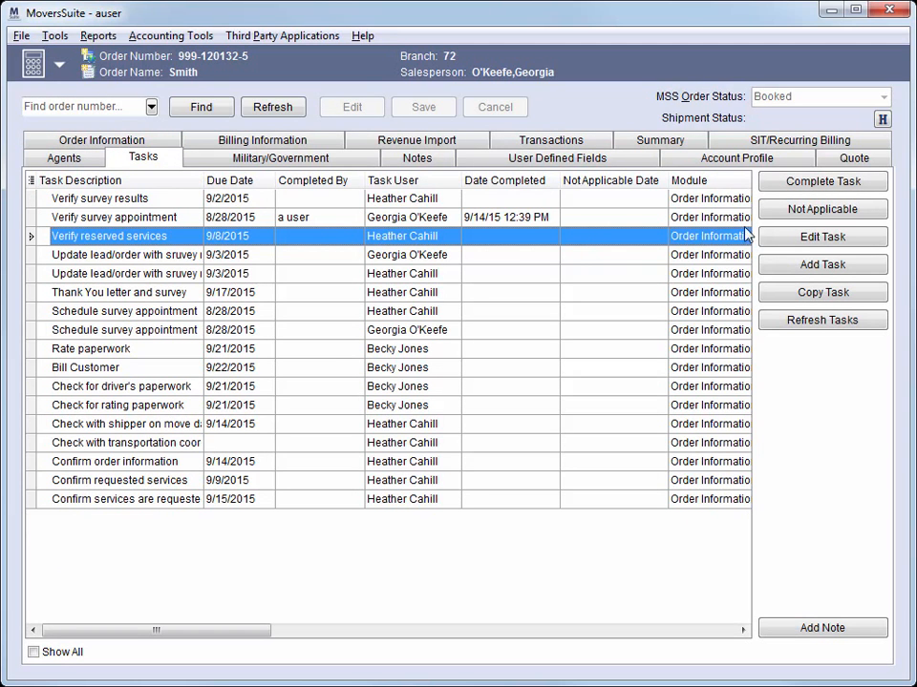
left_click(783, 216)
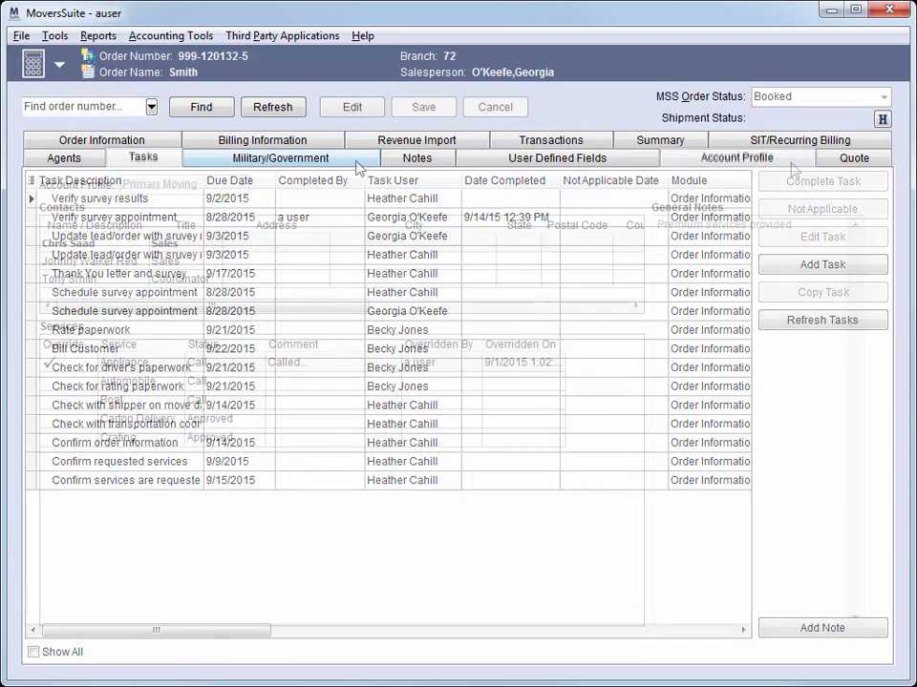
Examine the order's account profile, including the comment on the overridden Appliance service
left_click(737, 157)
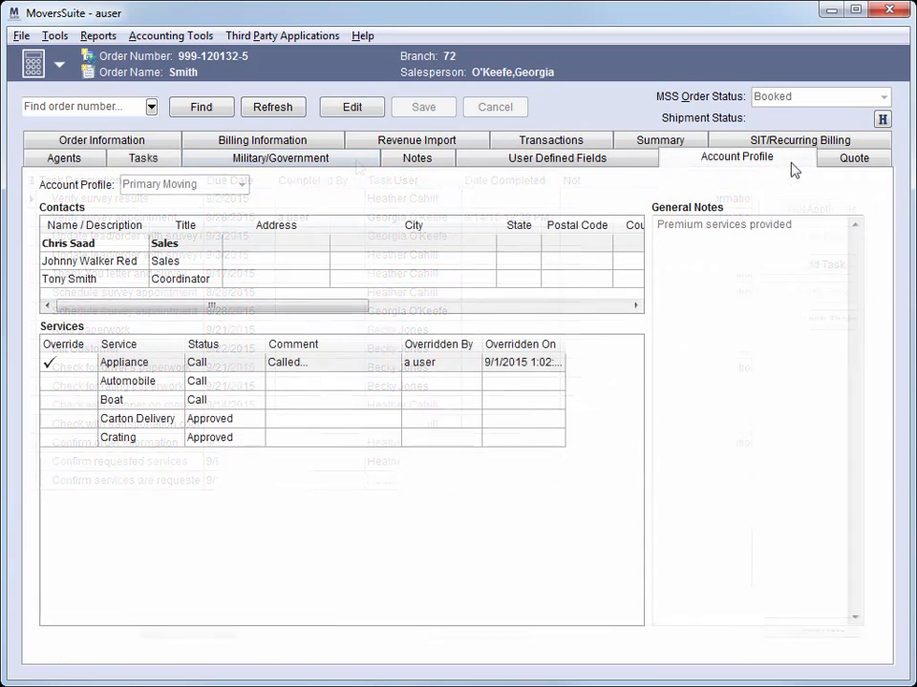
left_click(353, 366)
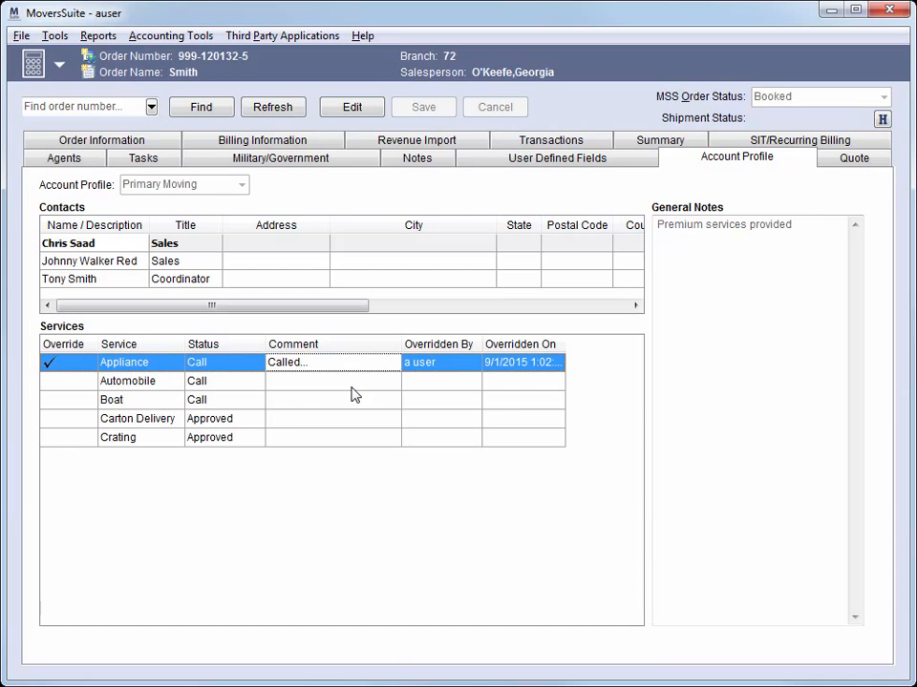
left_click(475, 172)
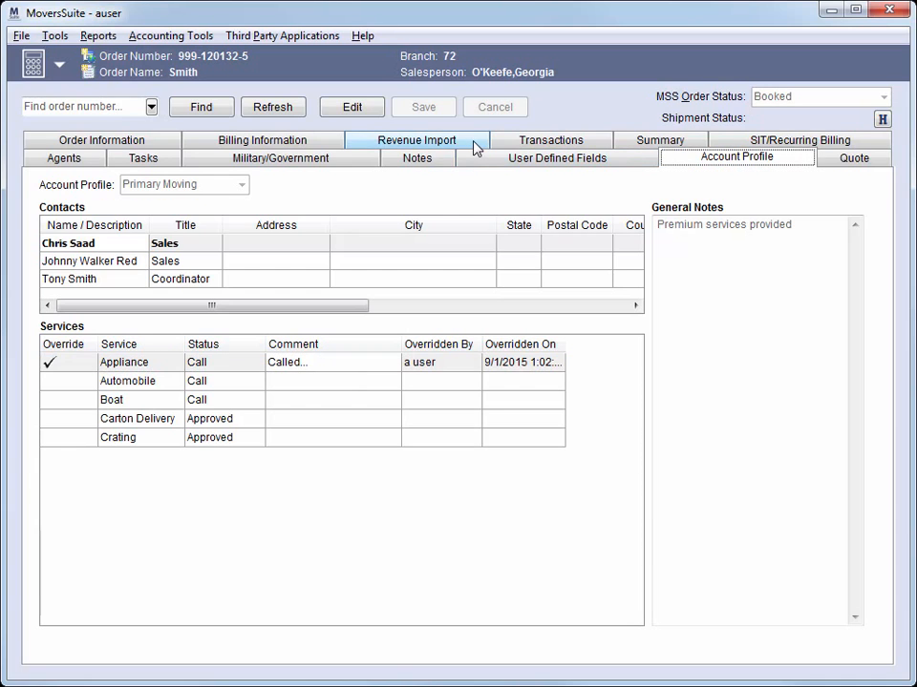
Check the revenue available for import and review the Linehaul Base Charge line in quote Q-6
left_click(475, 145)
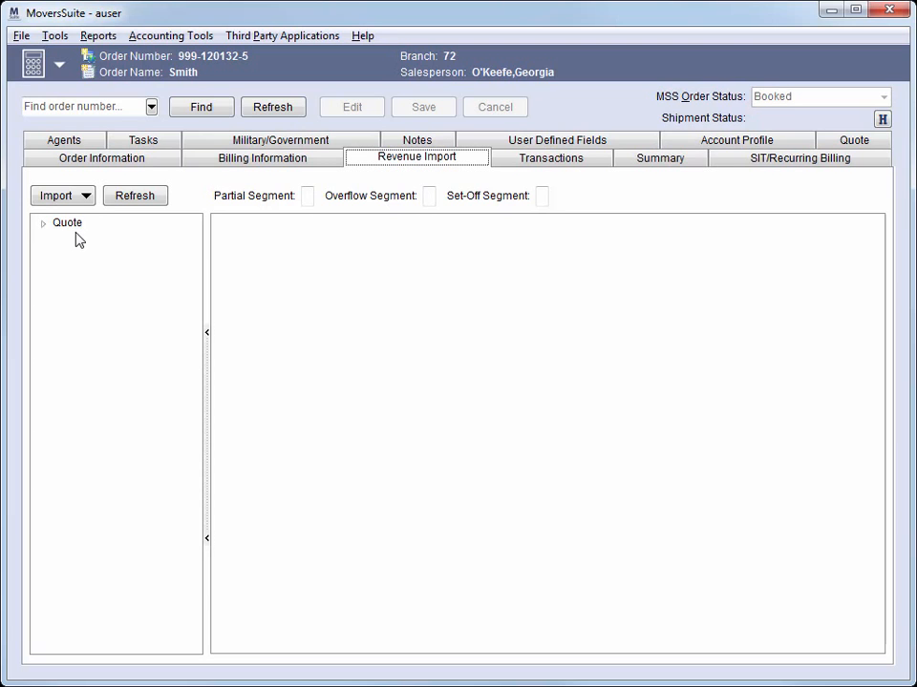
left_click(846, 141)
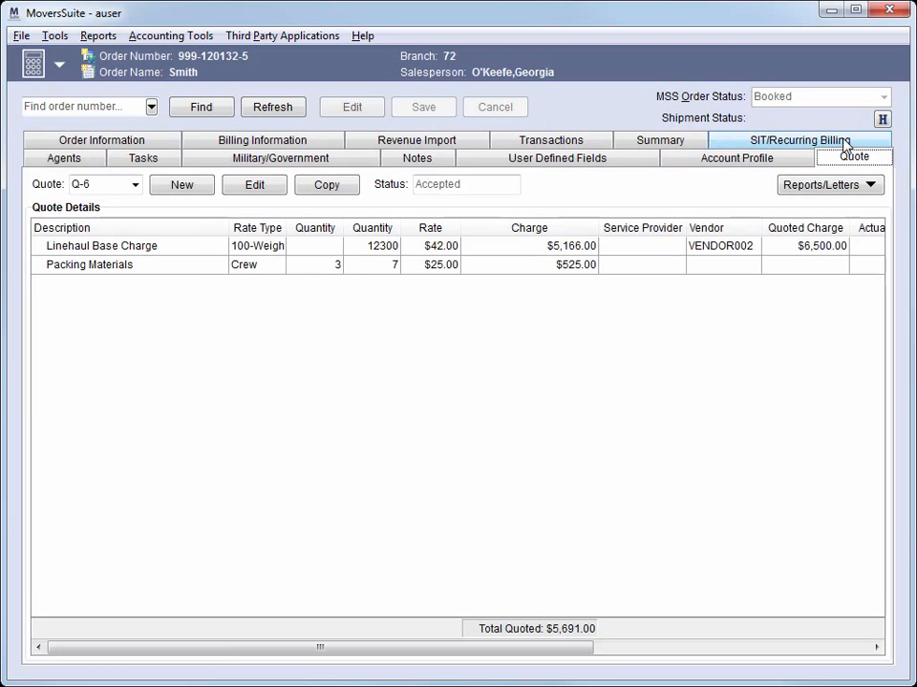
left_click(202, 246)
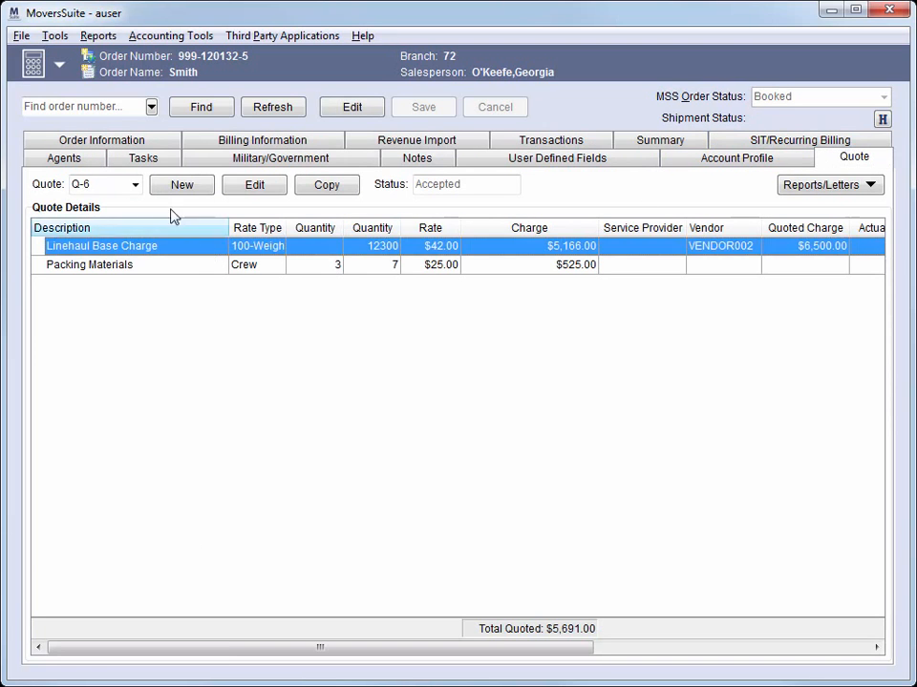
Import the revenue items of the not-yet-imported quote Q-6 and display its imported lines
left_click(440, 147)
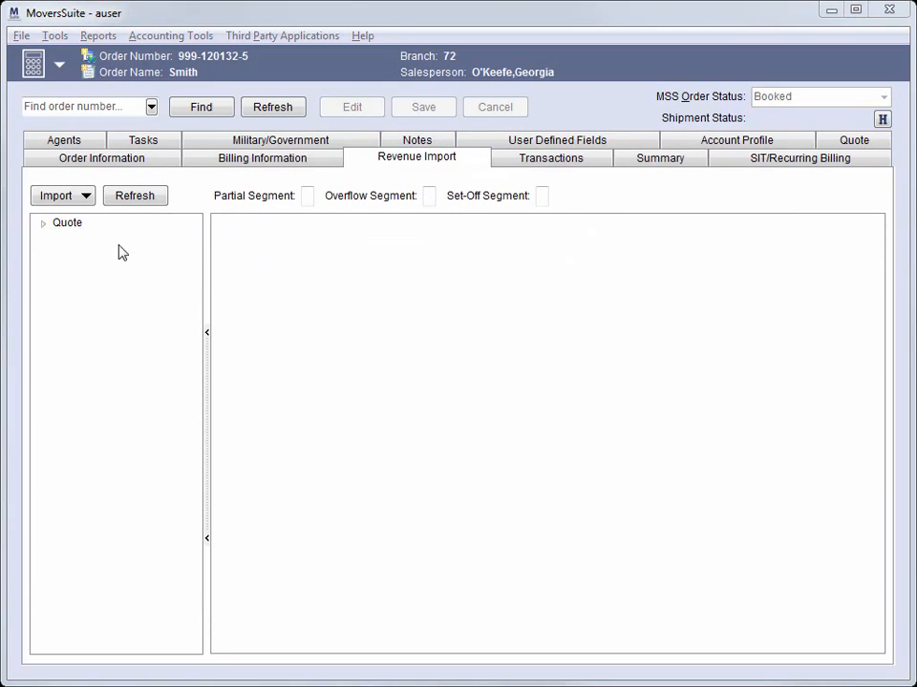
left_click(43, 226)
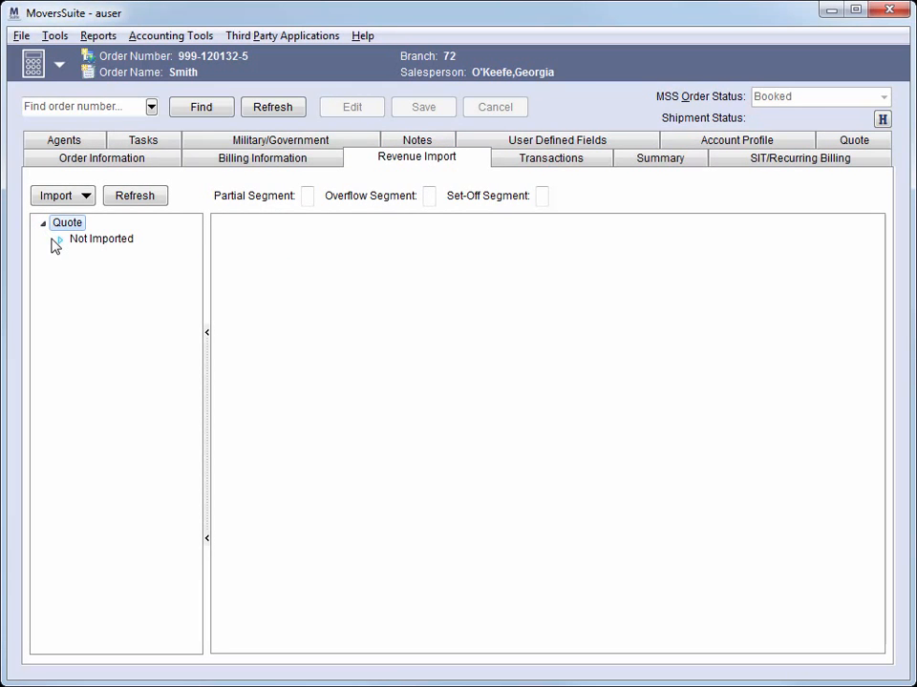
left_click(59, 240)
left_click(91, 256)
left_click(71, 197)
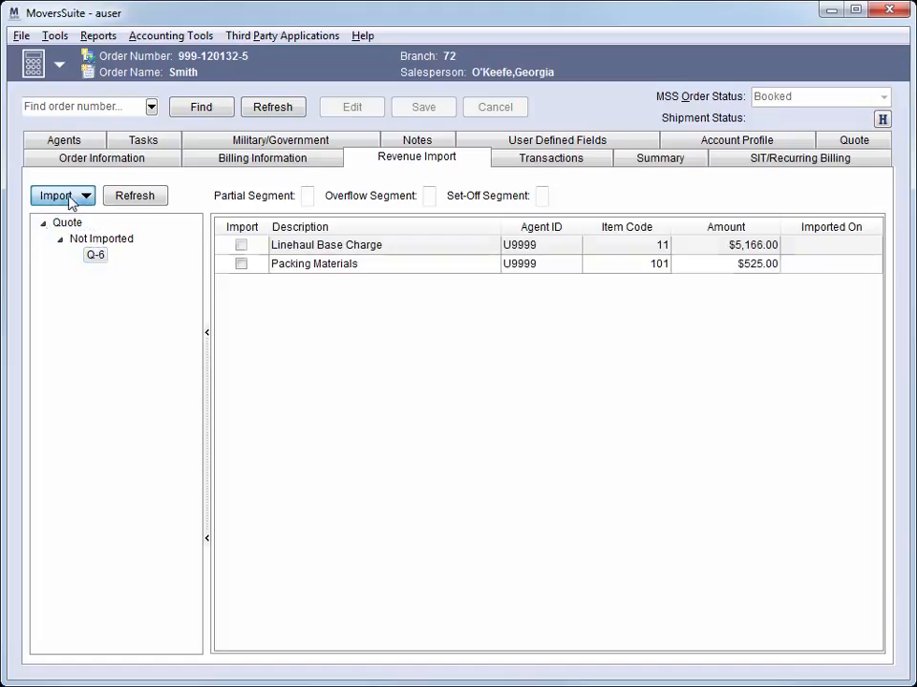
left_click(59, 243)
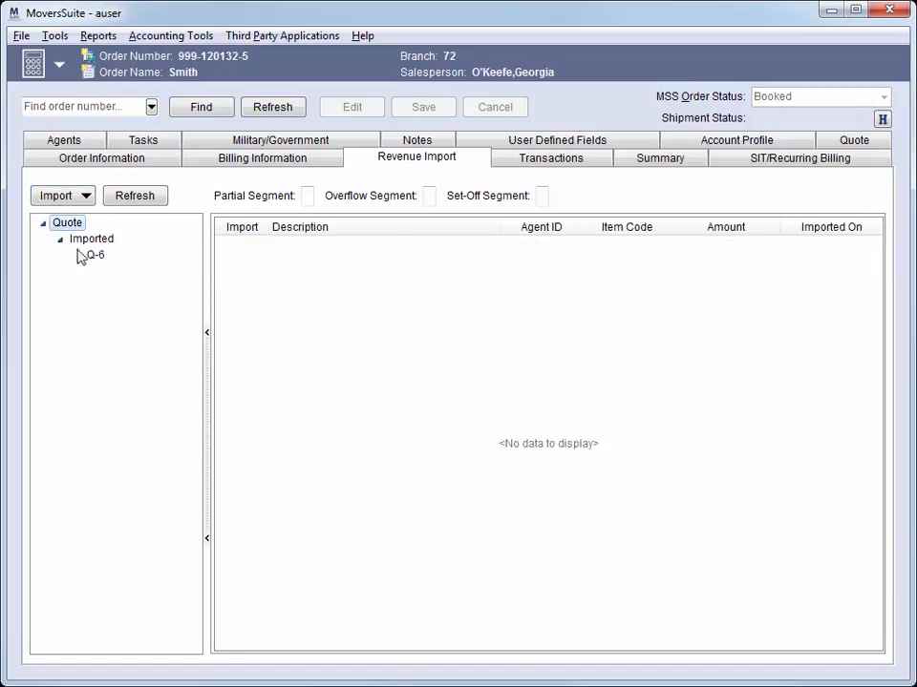
left_click(91, 256)
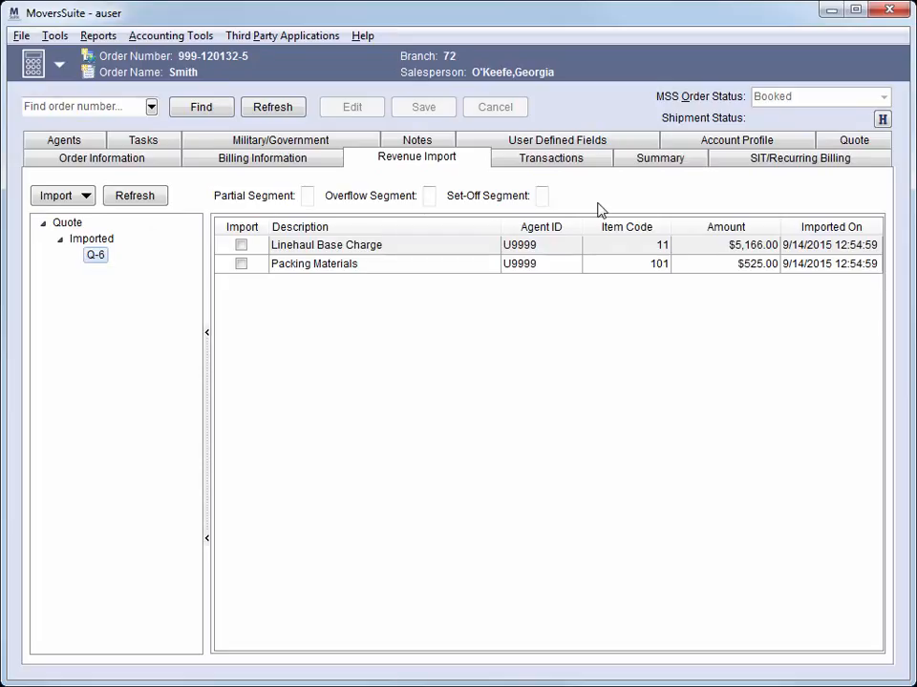
Expand the Containers and Transportation transactions to examine the commissions and payables under Packing Materials and Linehaul Base Charge
left_click(607, 168)
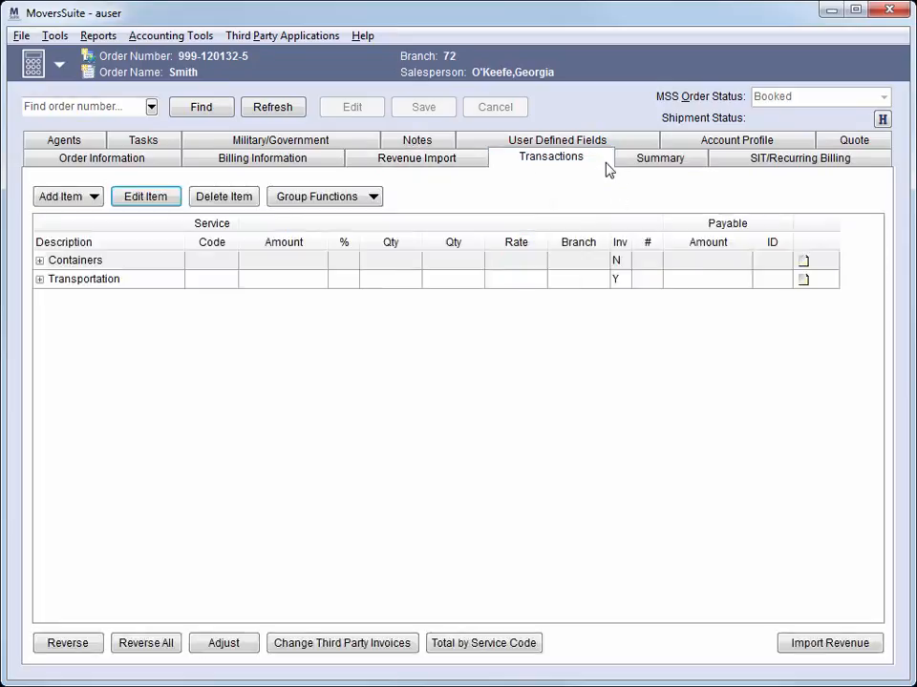
left_click(291, 264)
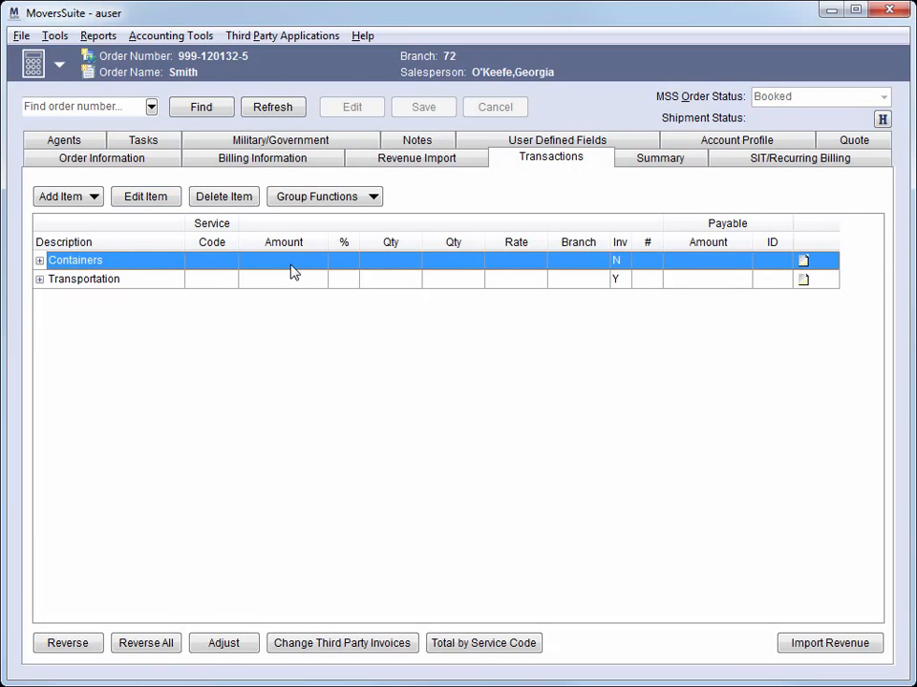
left_click(40, 279)
left_click(39, 260)
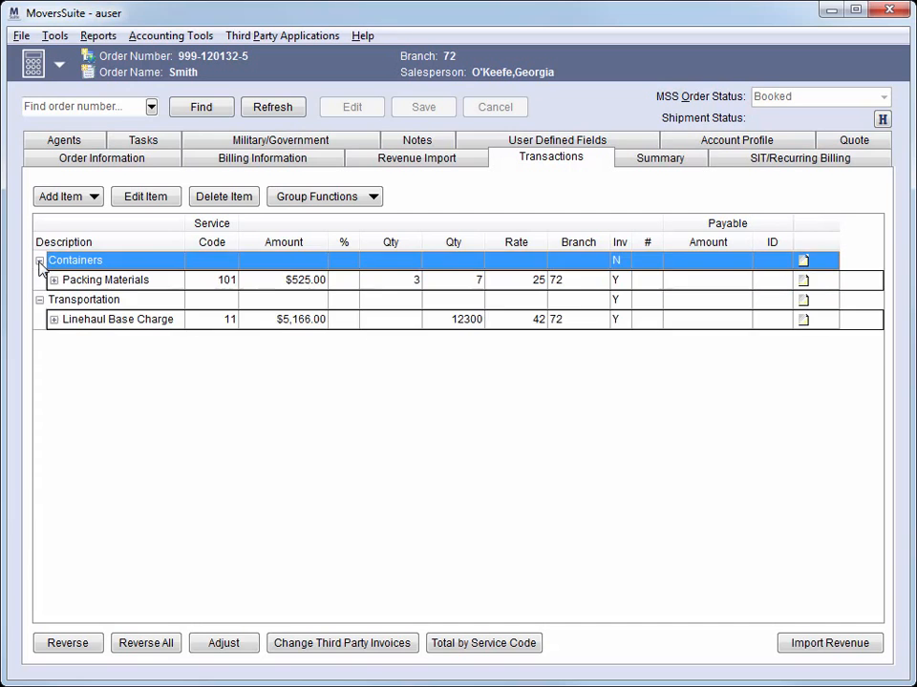
left_click(53, 280)
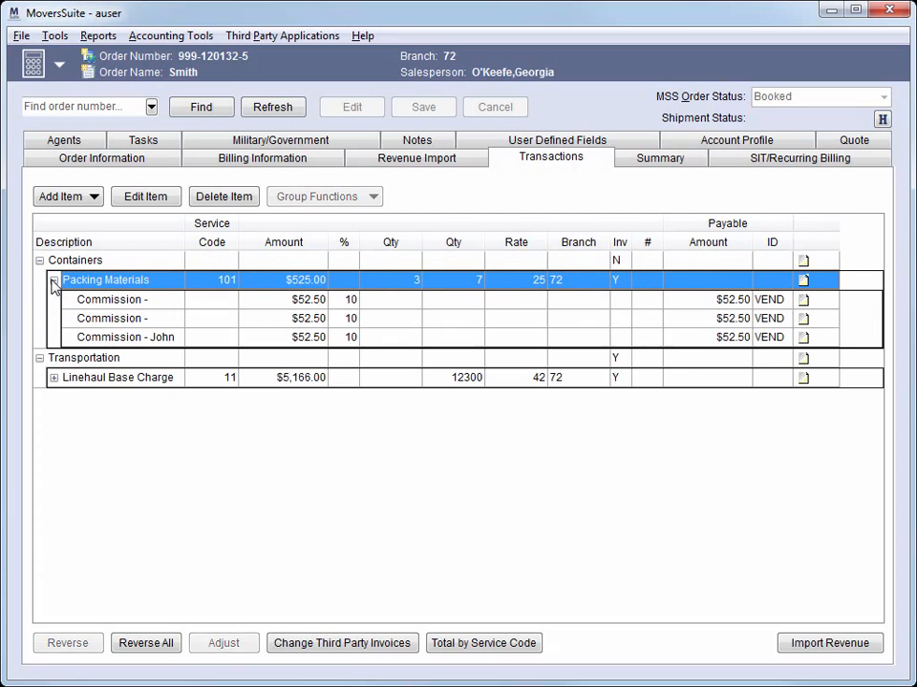
left_click(53, 378)
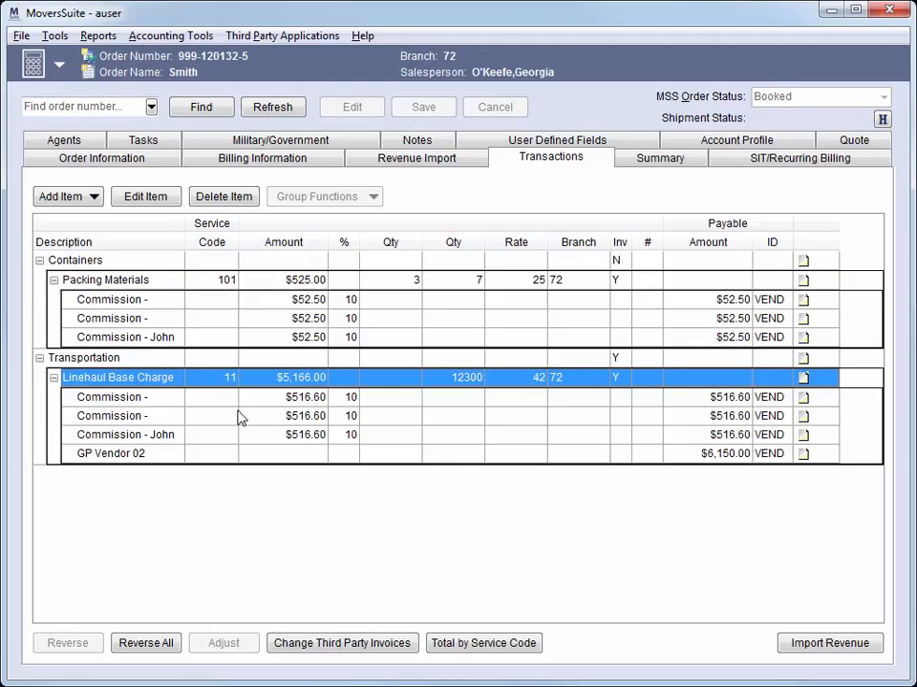
left_click(159, 309)
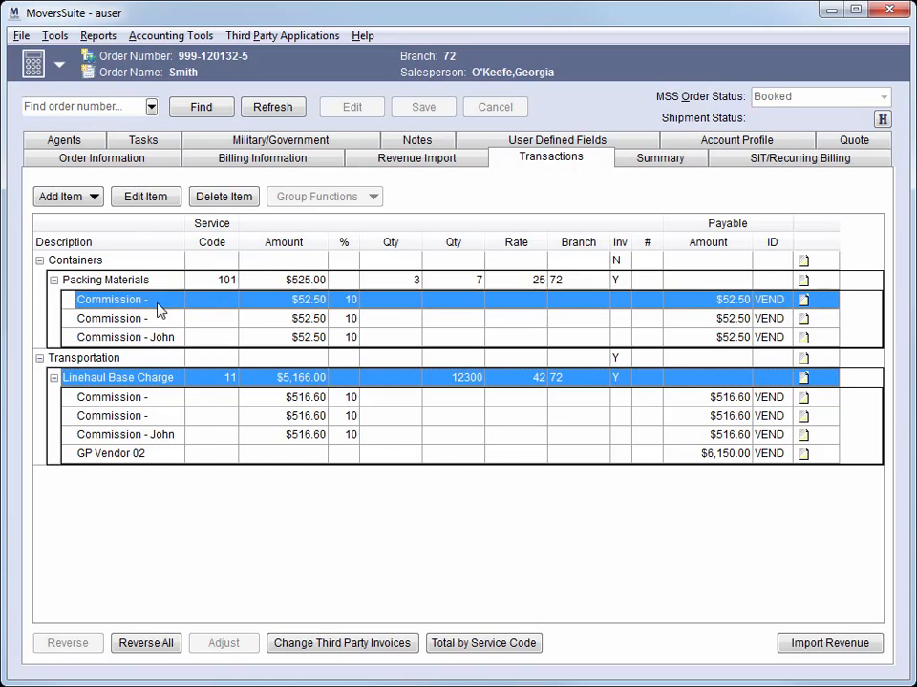
Add a new revenue group for Unpacking to the order's transactions and save it
left_click(96, 200)
left_click(95, 219)
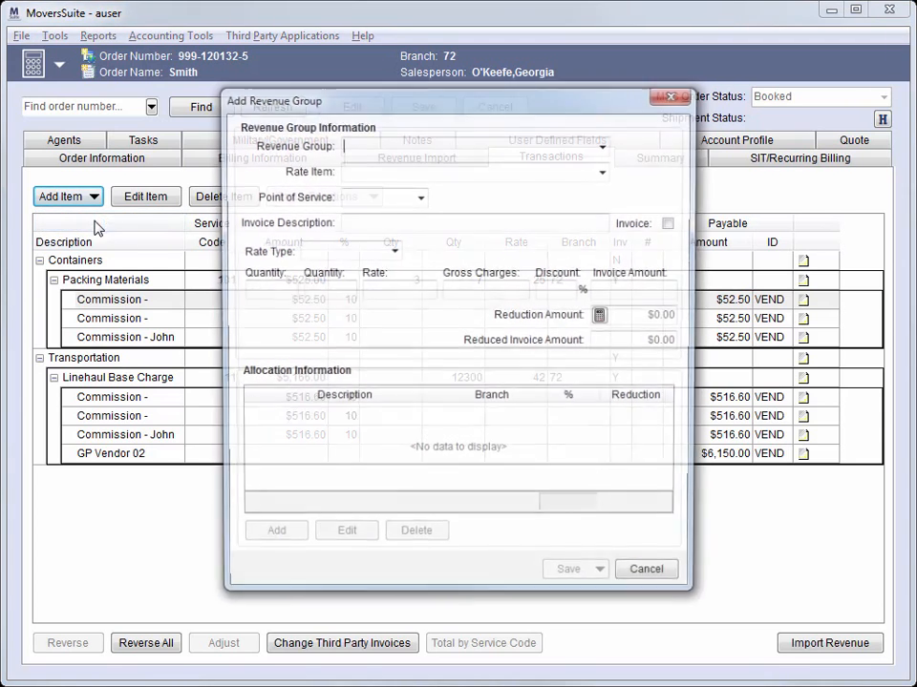
left_click(605, 145)
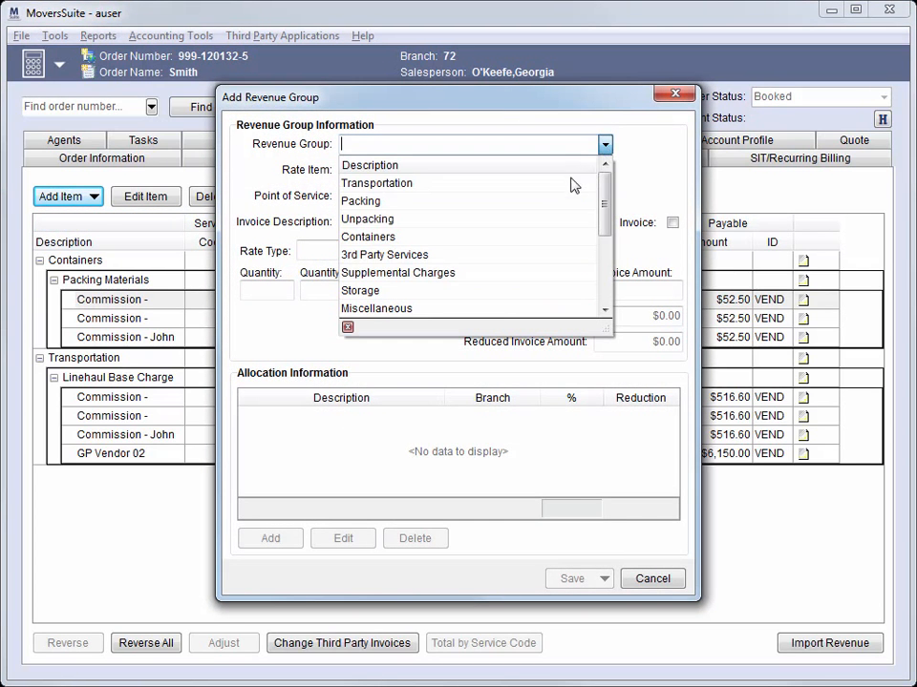
left_click(547, 220)
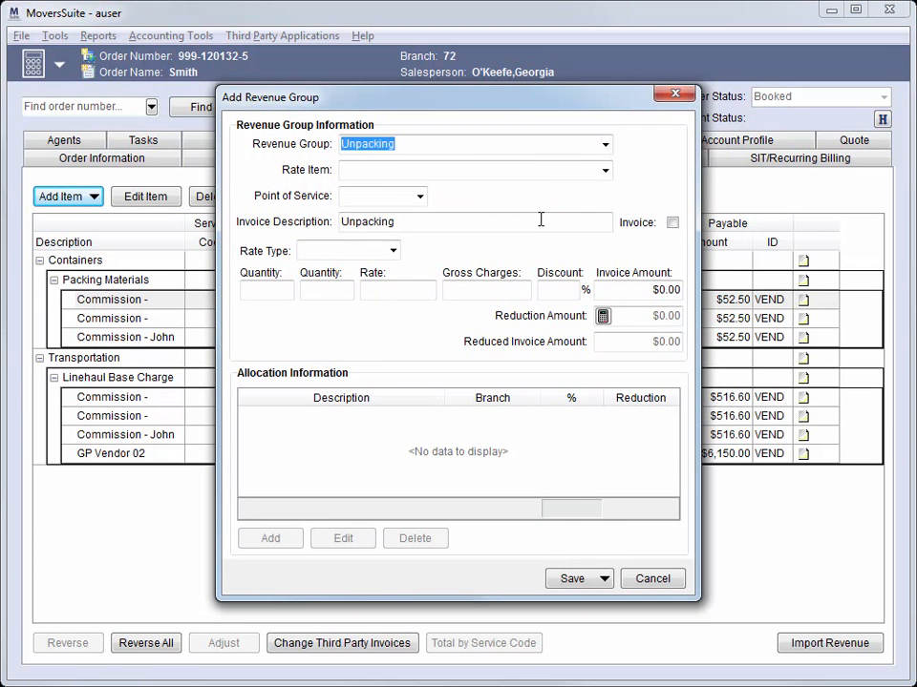
left_click(587, 581)
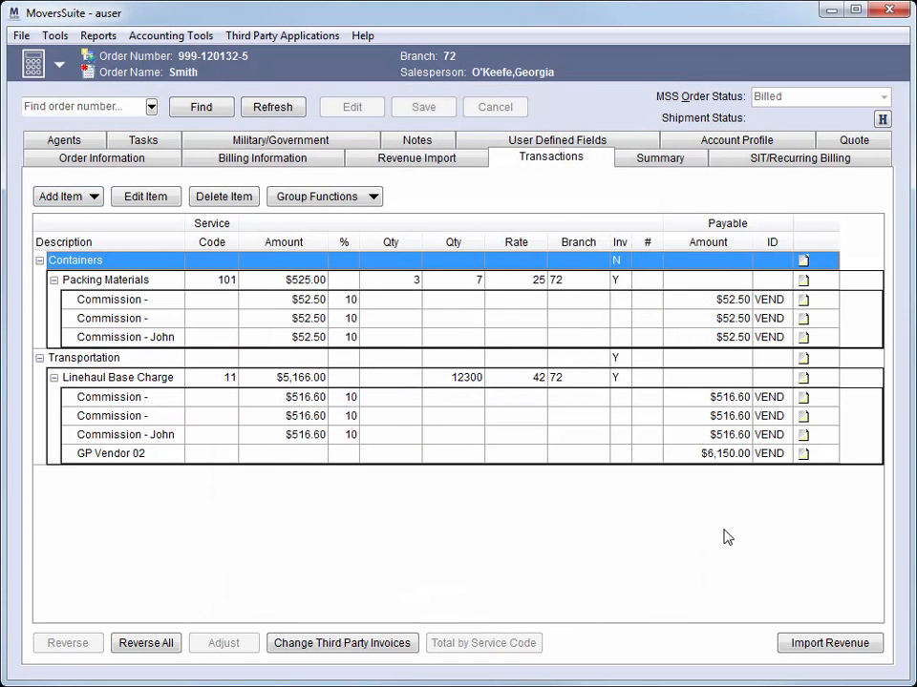
Import the Load service revenue of work ticket 1006 and display the imported container lines under Containers - 1006
left_click(870, 645)
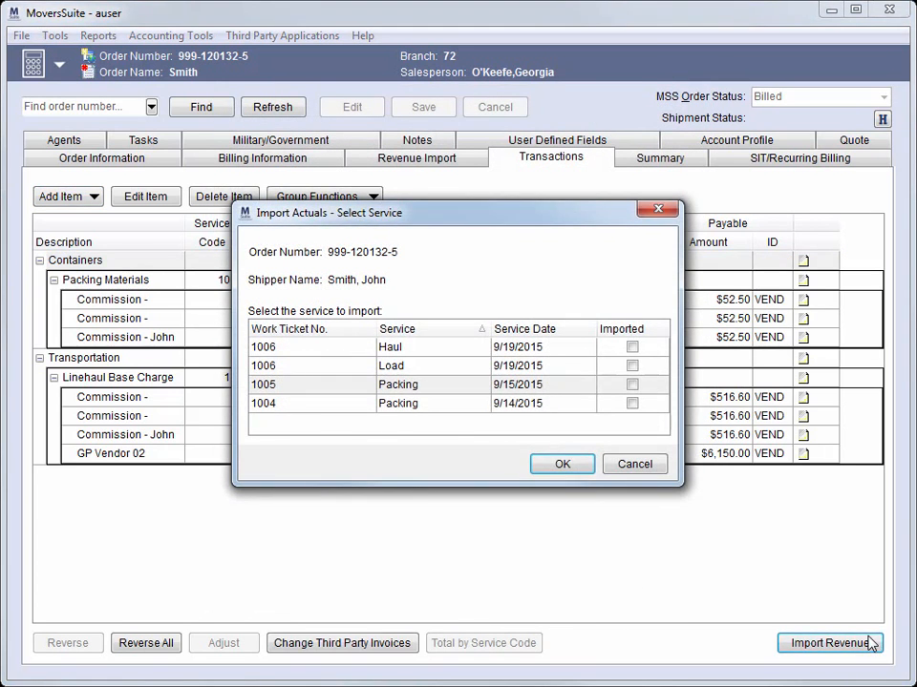
left_click(420, 368)
left_click(551, 467)
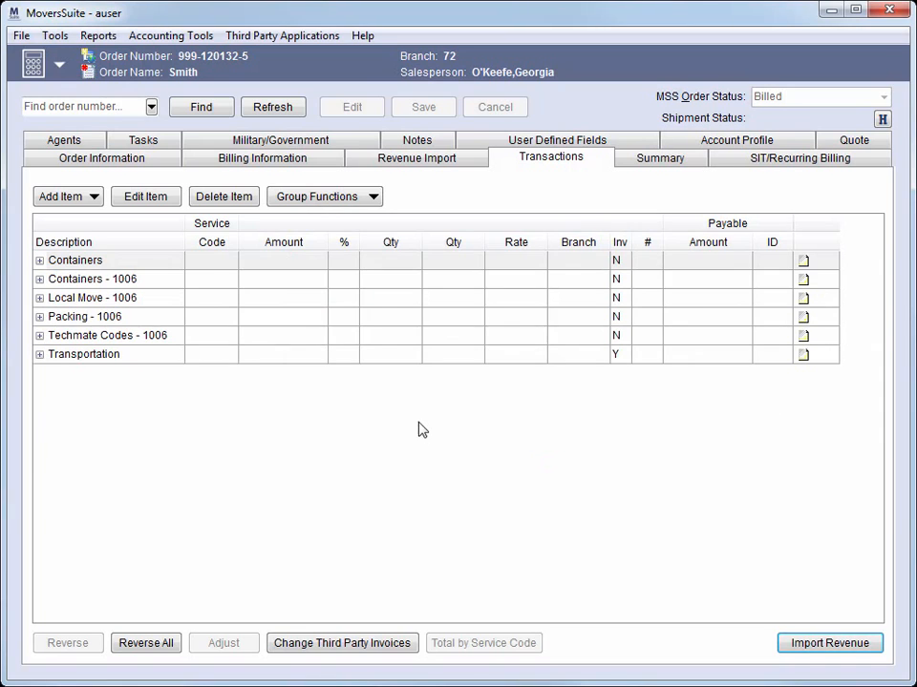
left_click(40, 280)
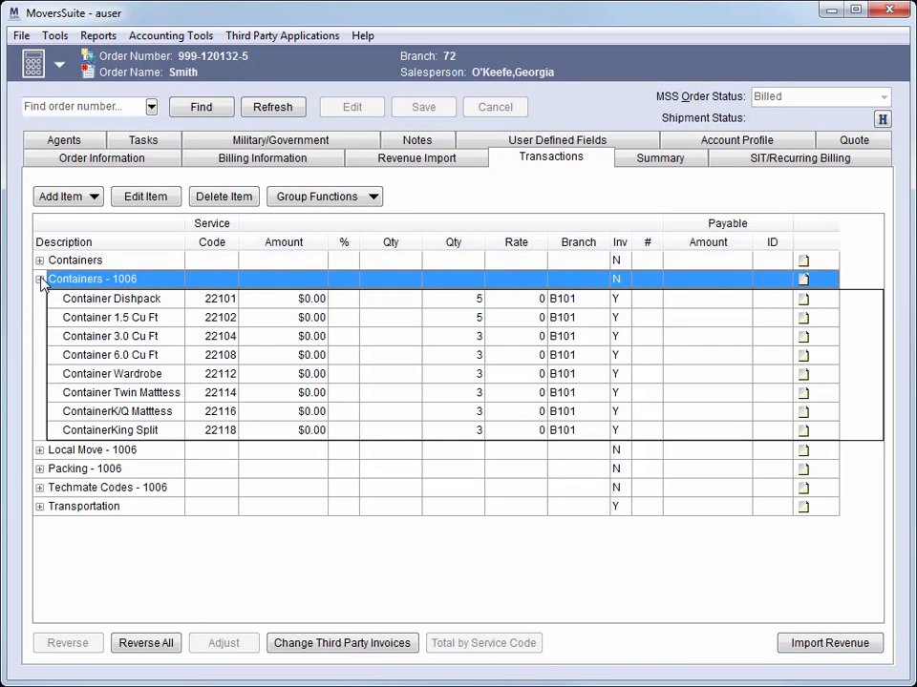
left_click(86, 301)
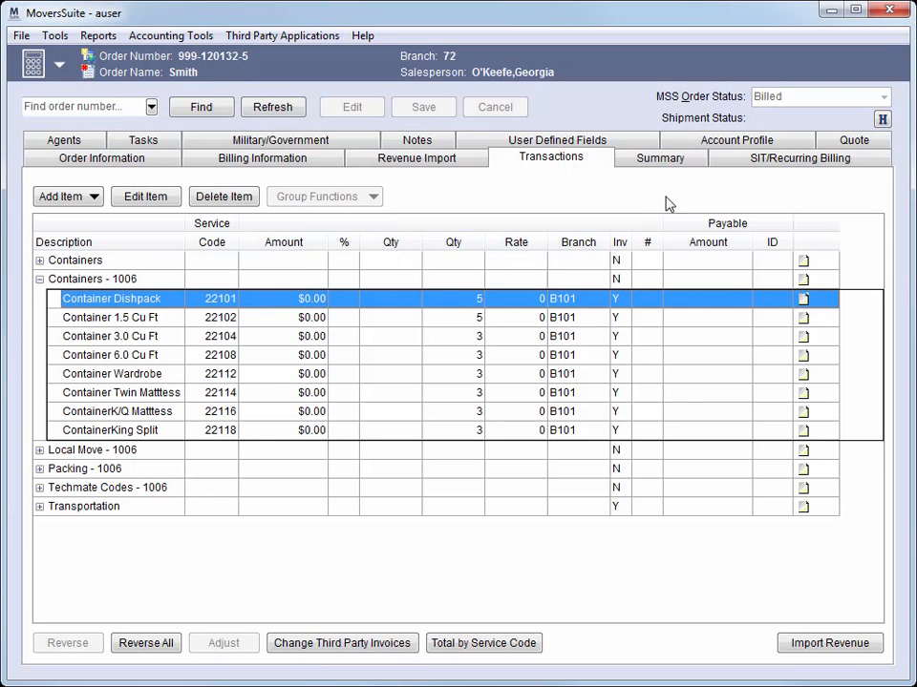
Review the order summary, checking the revenue by branch, the commissions and payables including GP Vendor 02, and the PRIMARY MOVING invoices
left_click(692, 163)
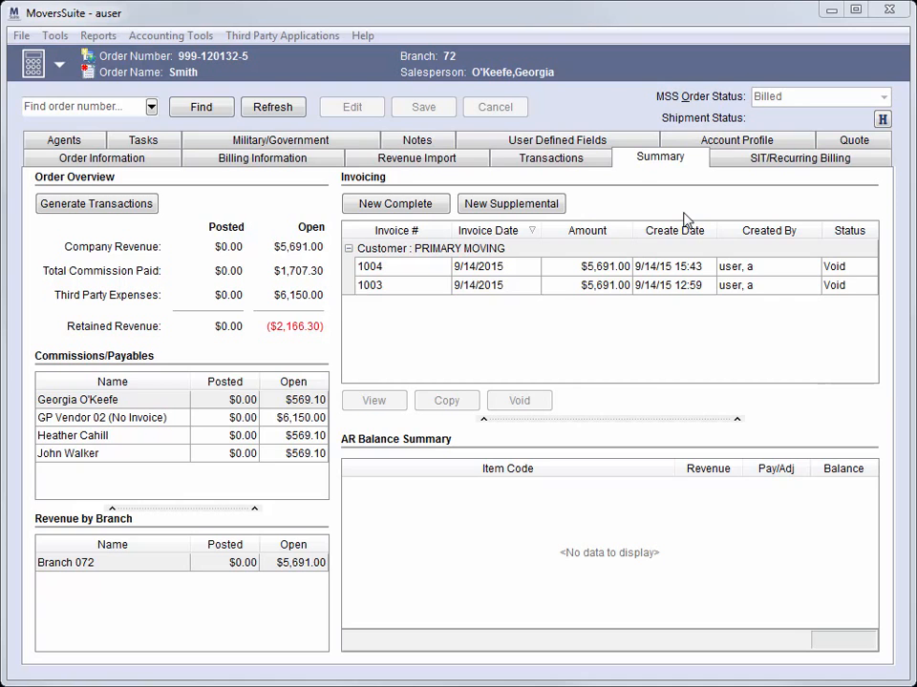
left_click(225, 566)
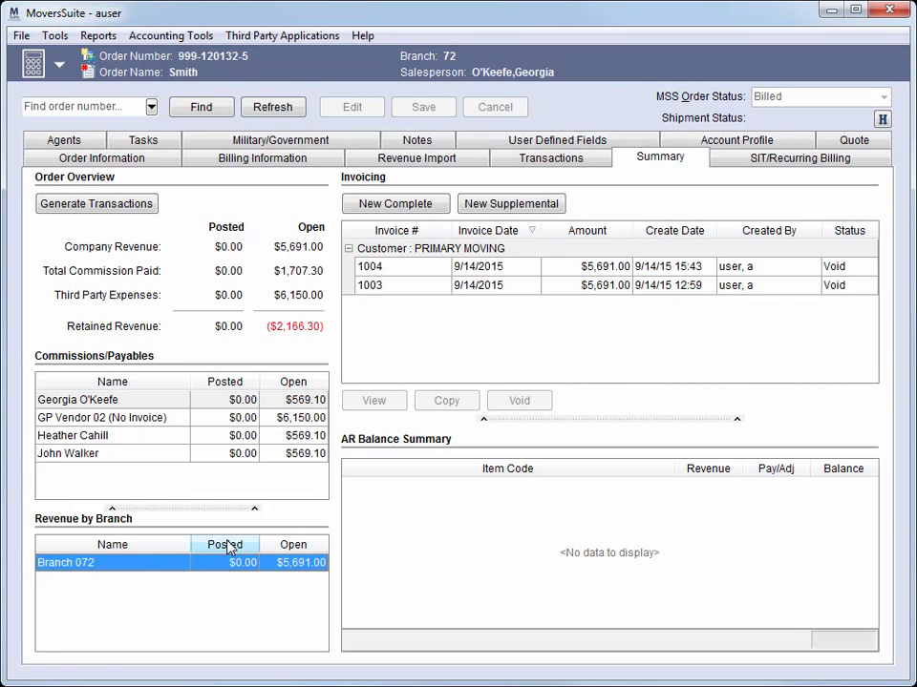
left_click(205, 409)
left_click(209, 421)
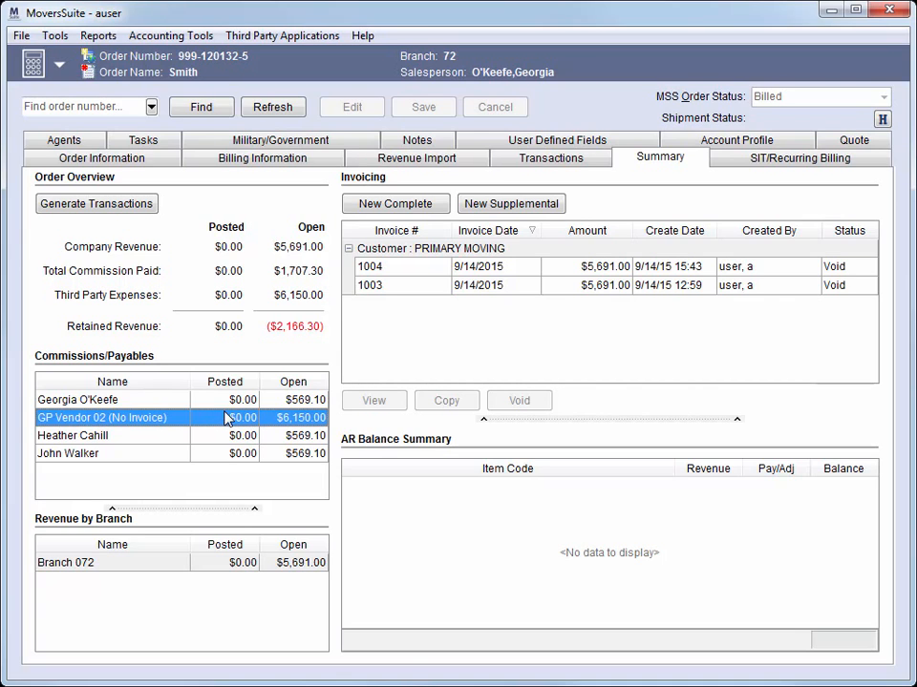
left_click(552, 252)
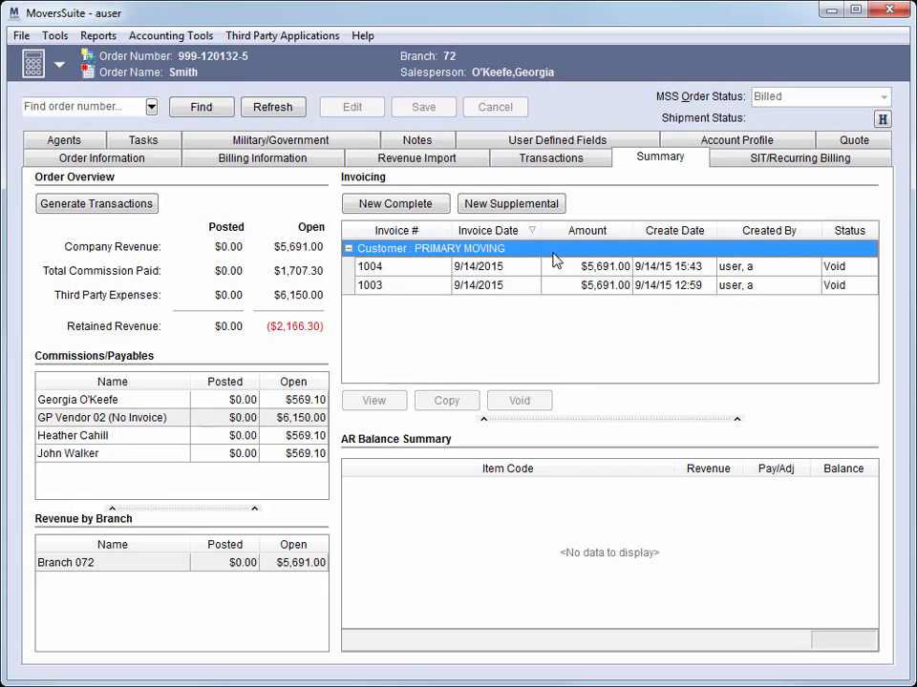
Start a new complete invoice and compare the items available from Revenue with those from Quote Q-6
left_click(443, 206)
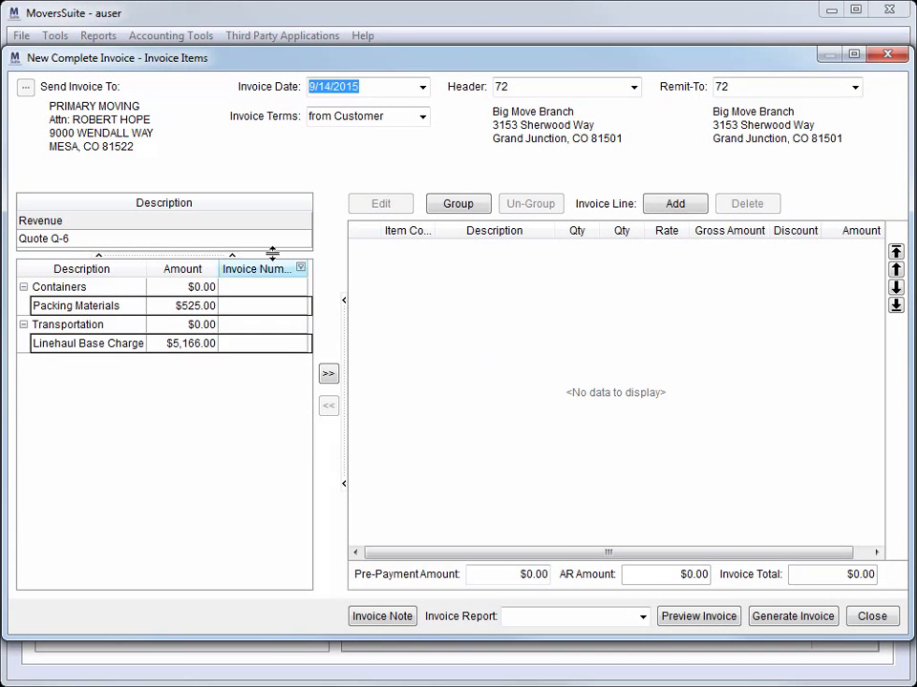
left_click(198, 241)
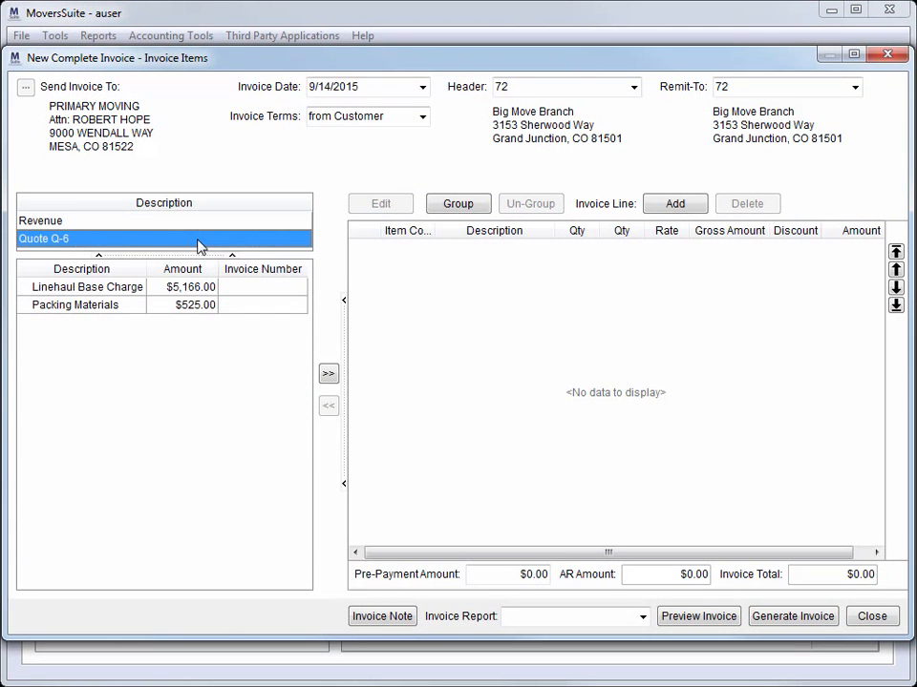
left_click(195, 223)
left_click(195, 239)
left_click(197, 226)
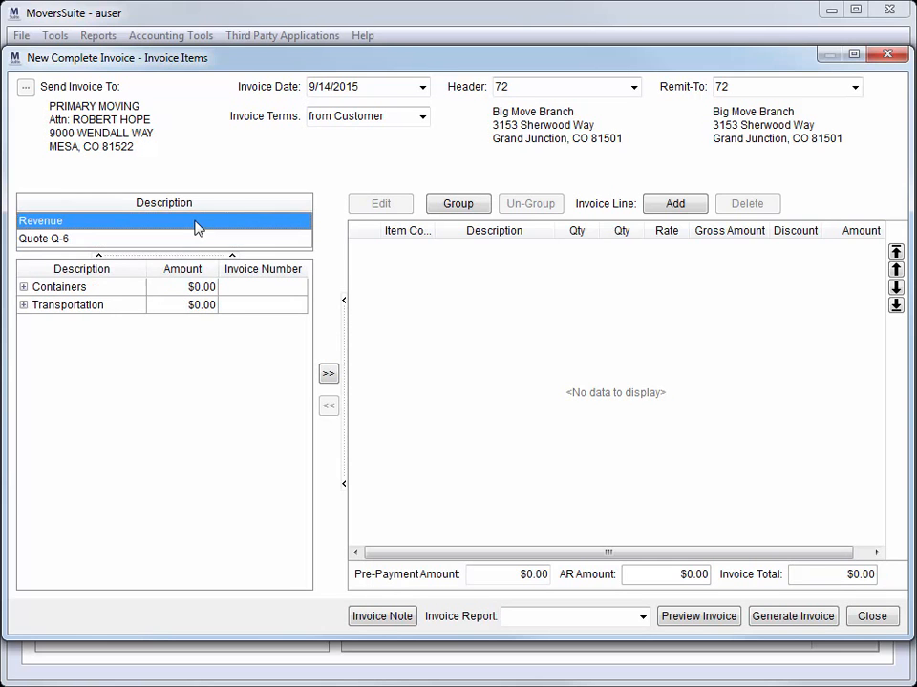
left_click(195, 239)
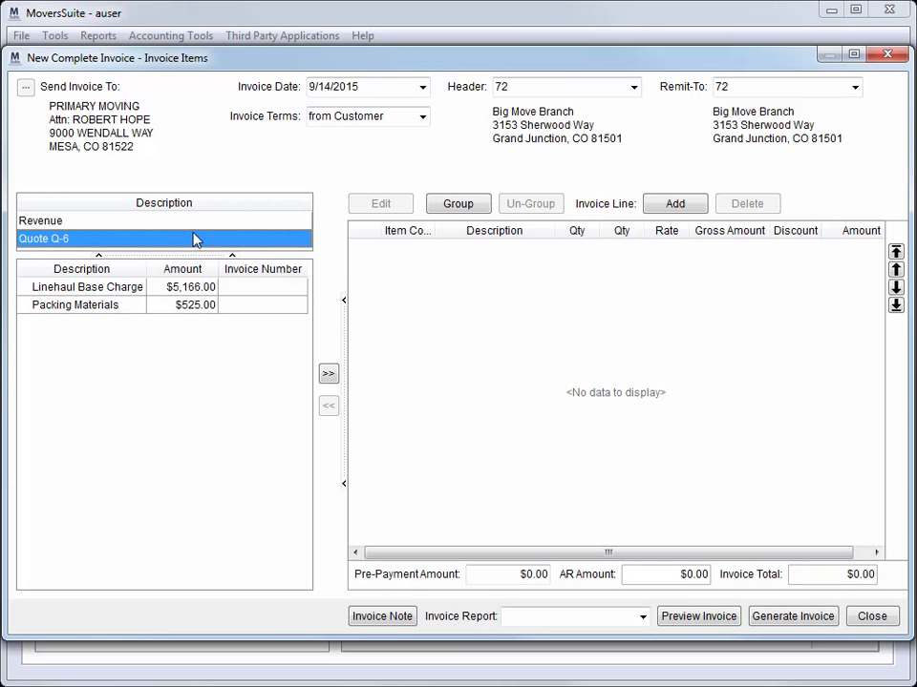
left_click(196, 222)
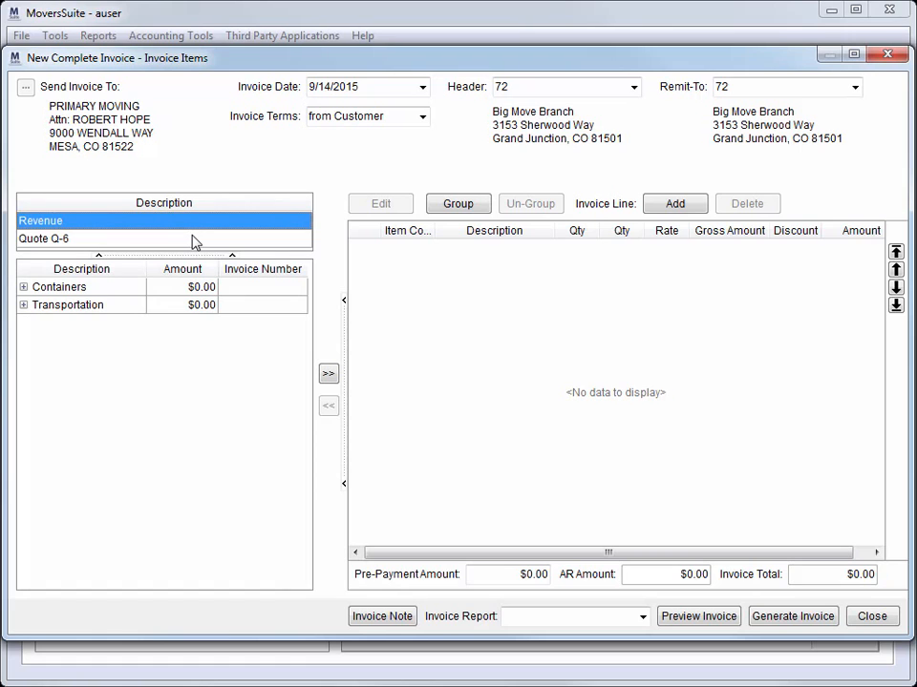
Add the Linehaul Base Charge and Packing Materials lines from Quote Q-6 to the invoice and review them
left_click(73, 240)
left_click(88, 287)
left_click(327, 373)
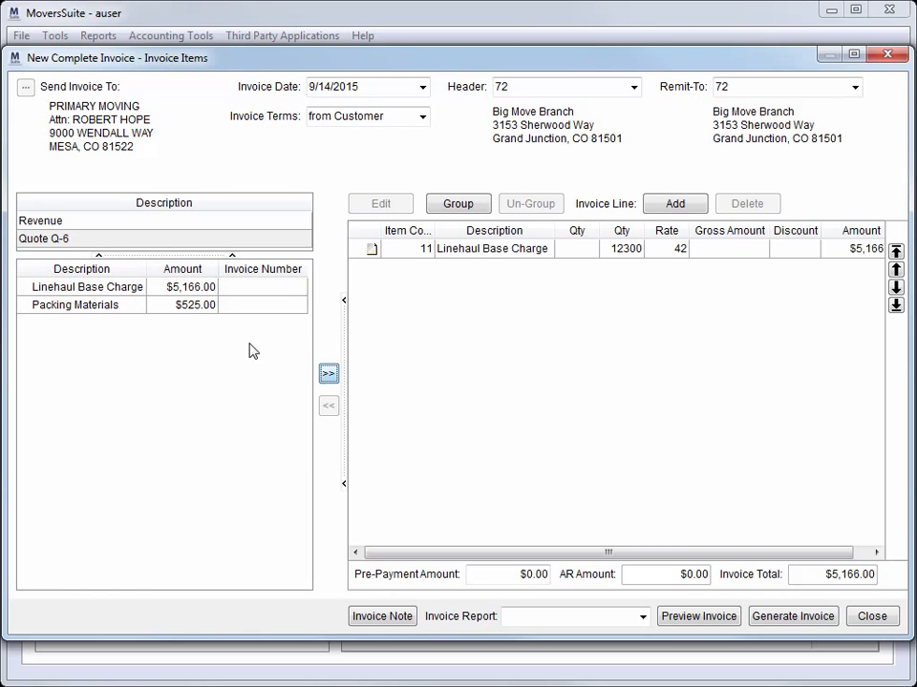
left_click(119, 305)
left_click(329, 375)
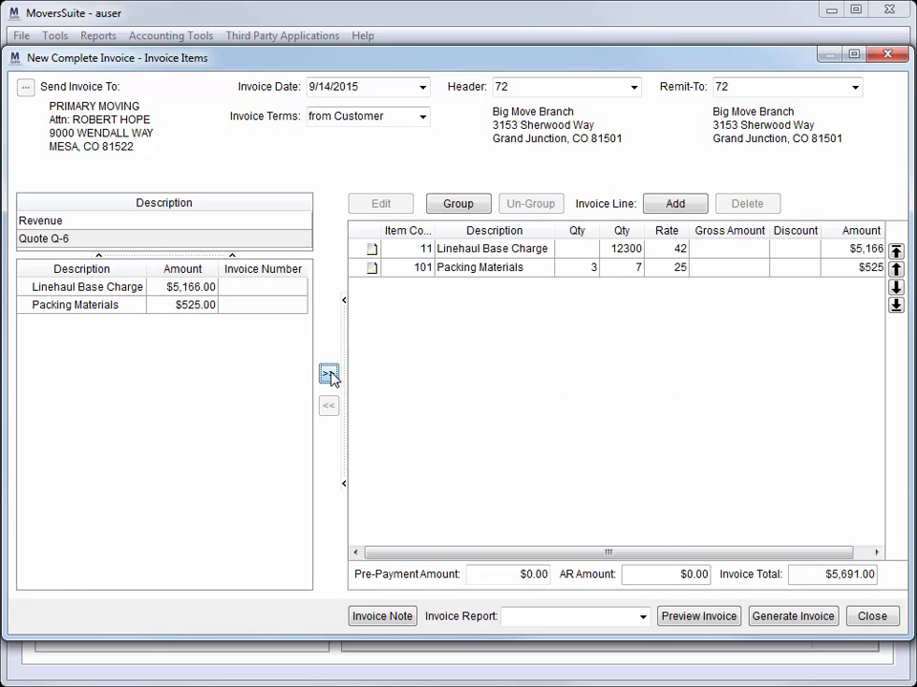
left_click(462, 271)
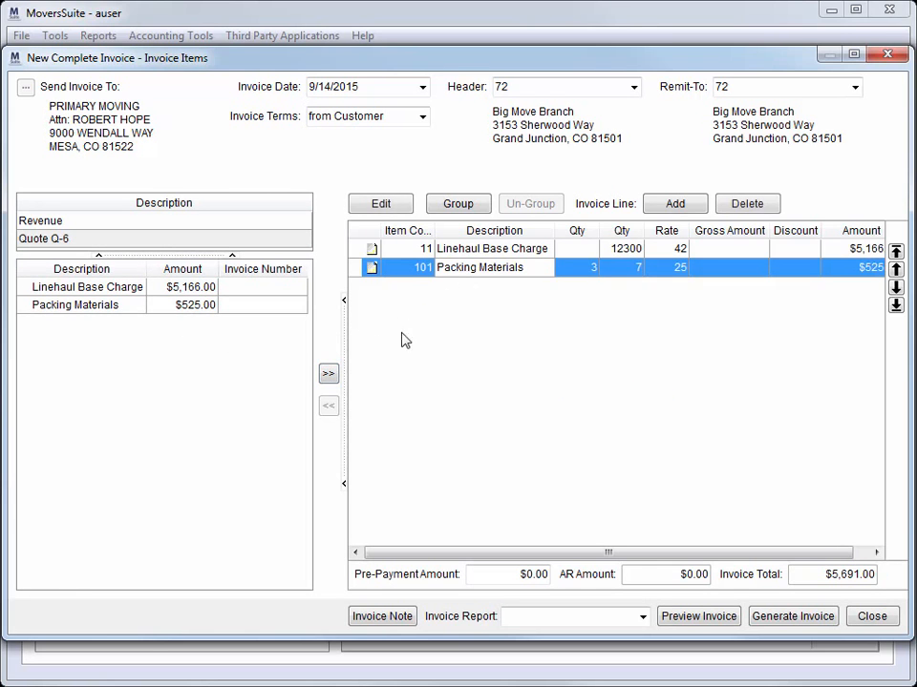
left_click(415, 249)
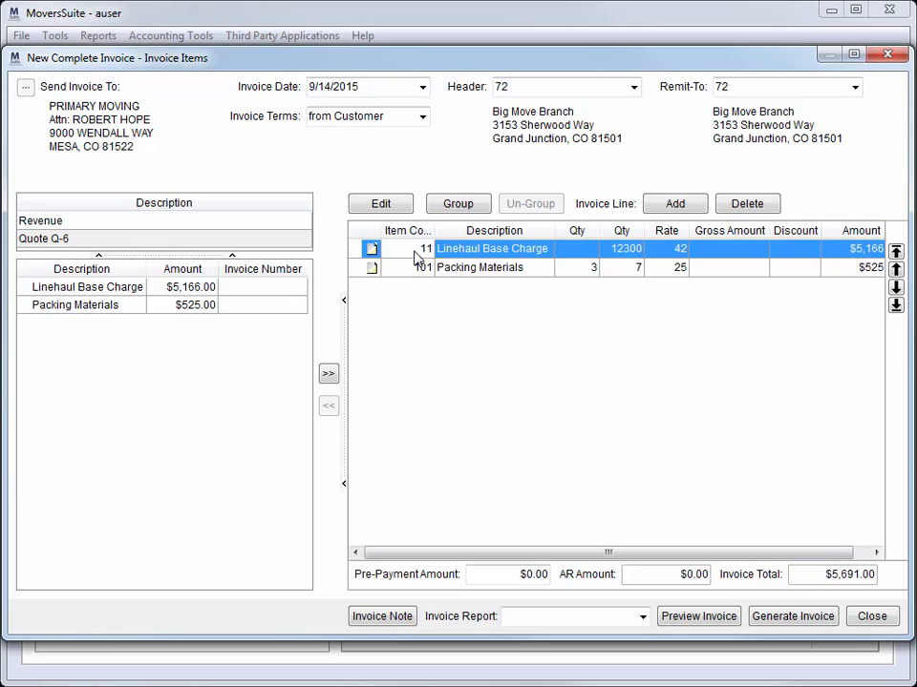
left_click(190, 241)
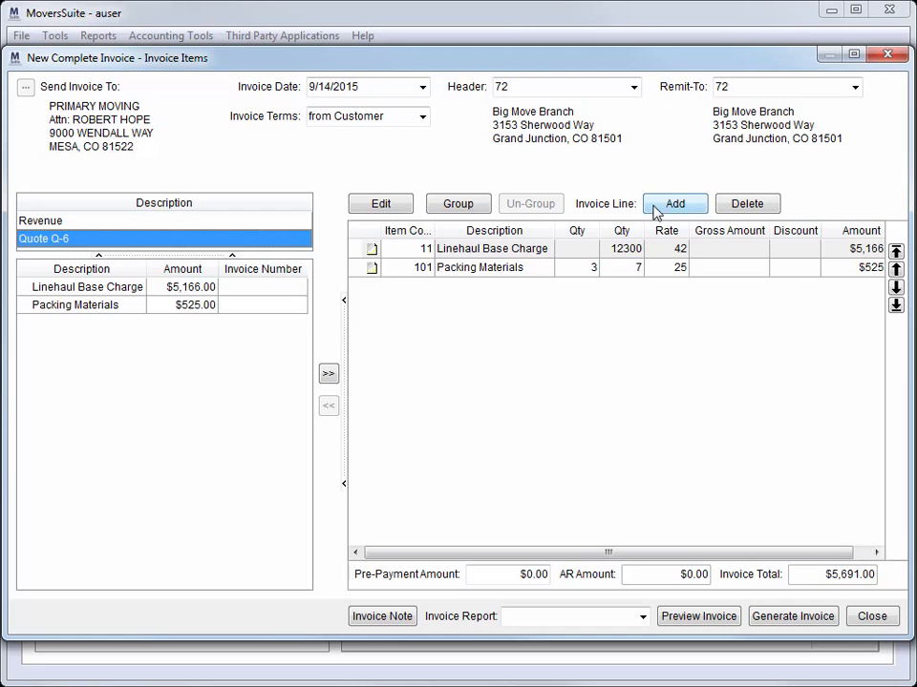
left_click(666, 248)
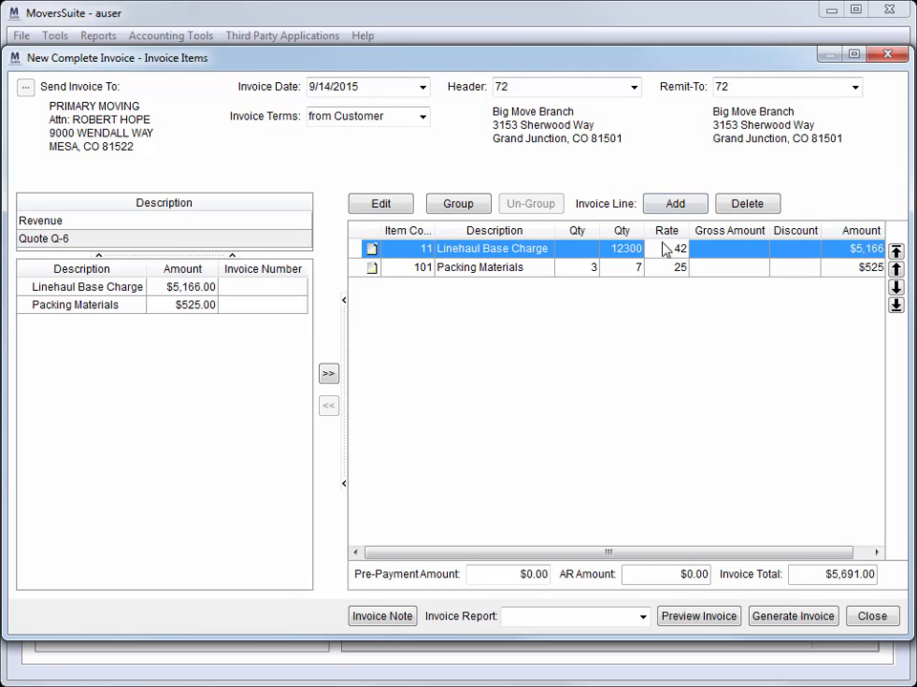
Choose the Standard Invoice (long) report and preview the whole invoice
left_click(643, 617)
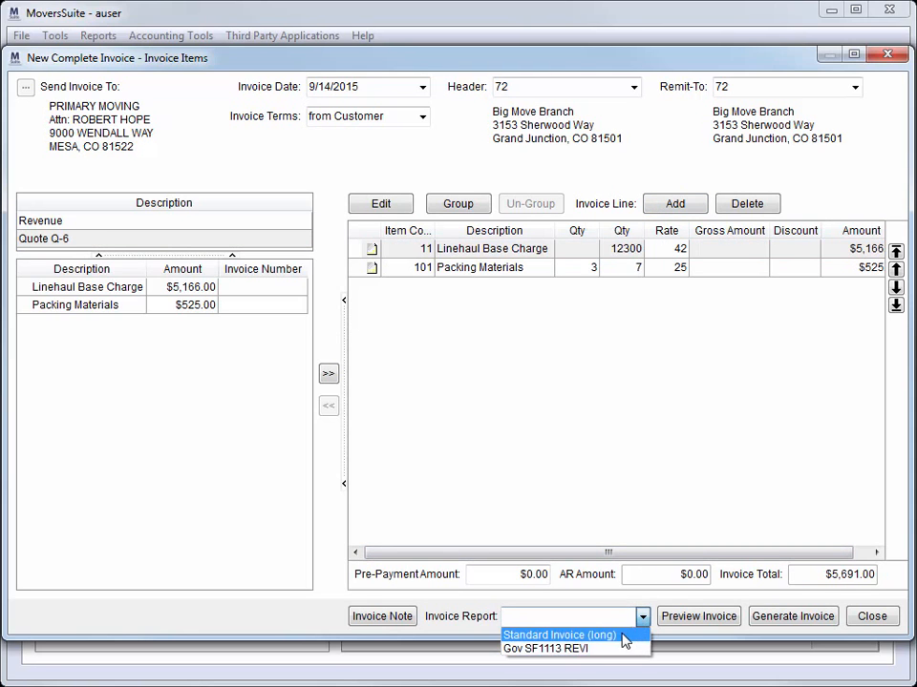
left_click(622, 637)
left_click(698, 617)
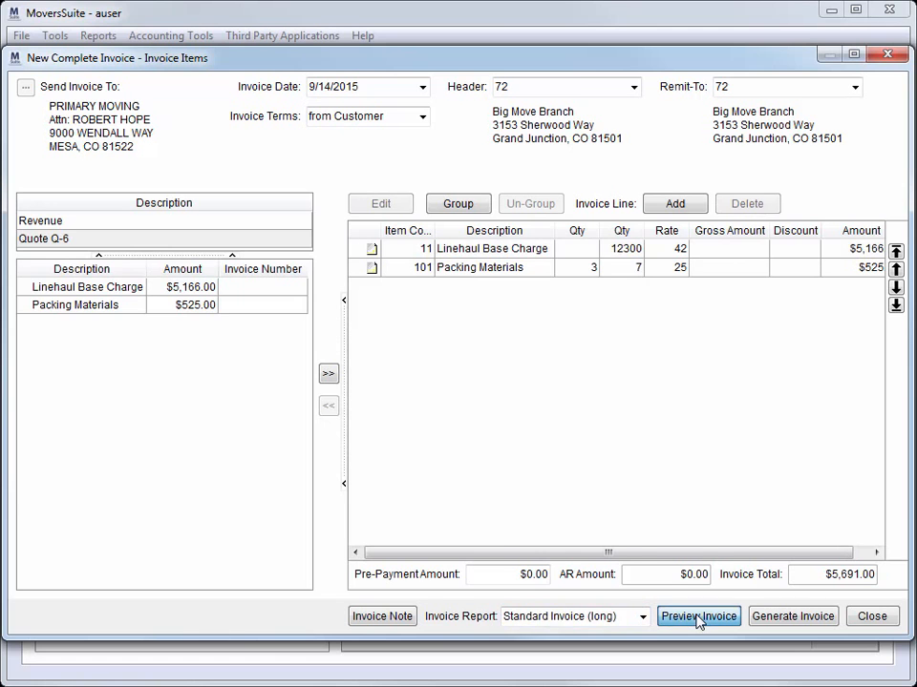
left_click_drag(908, 123, 897, 408)
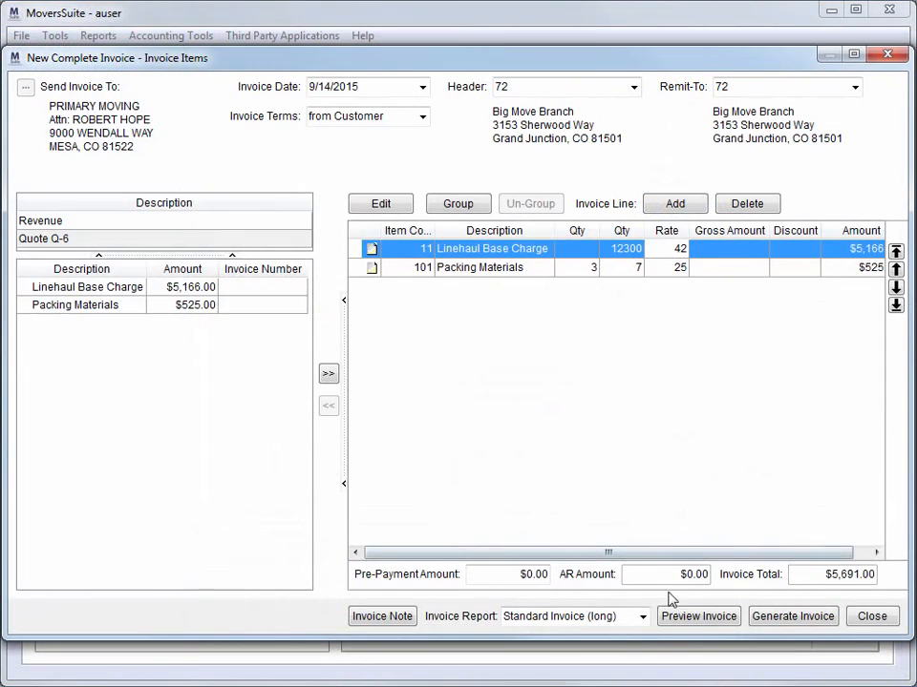
Generate the invoice, read through the finished document, and select the new invoice in the order summary
left_click(781, 619)
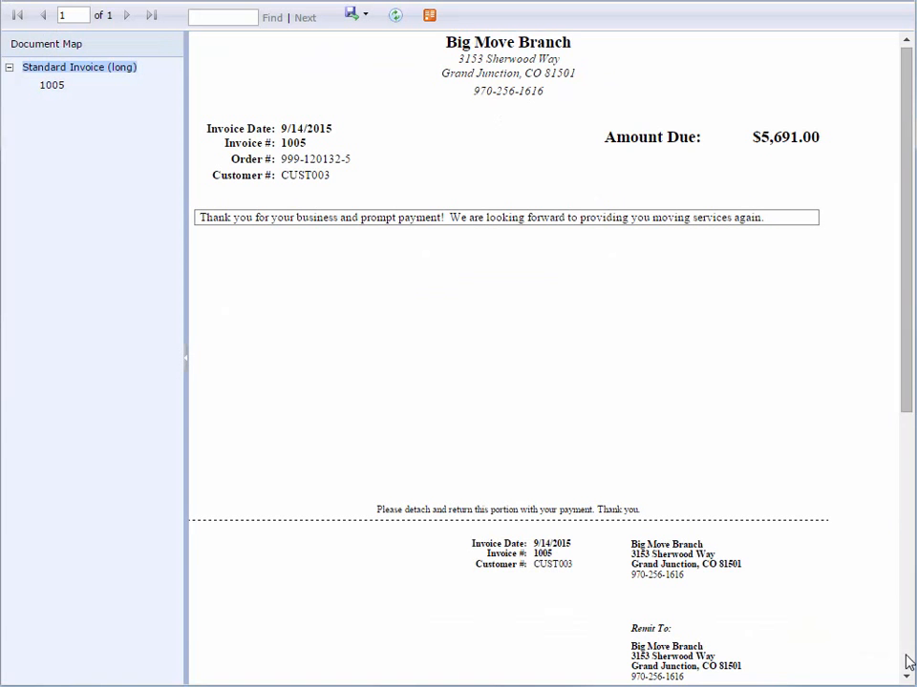
left_click_drag(908, 355, 908, 626)
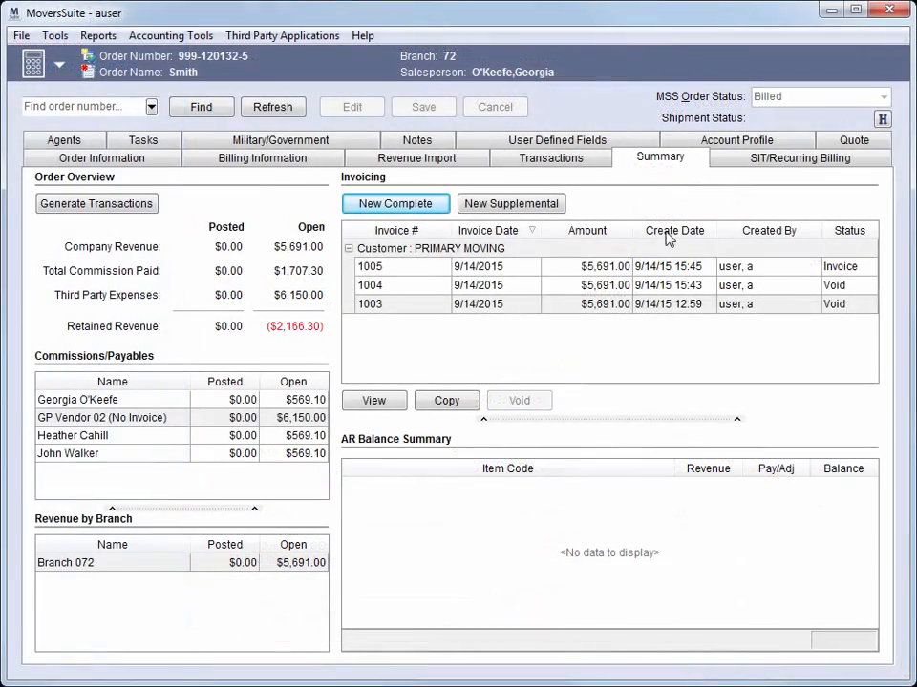
left_click(674, 274)
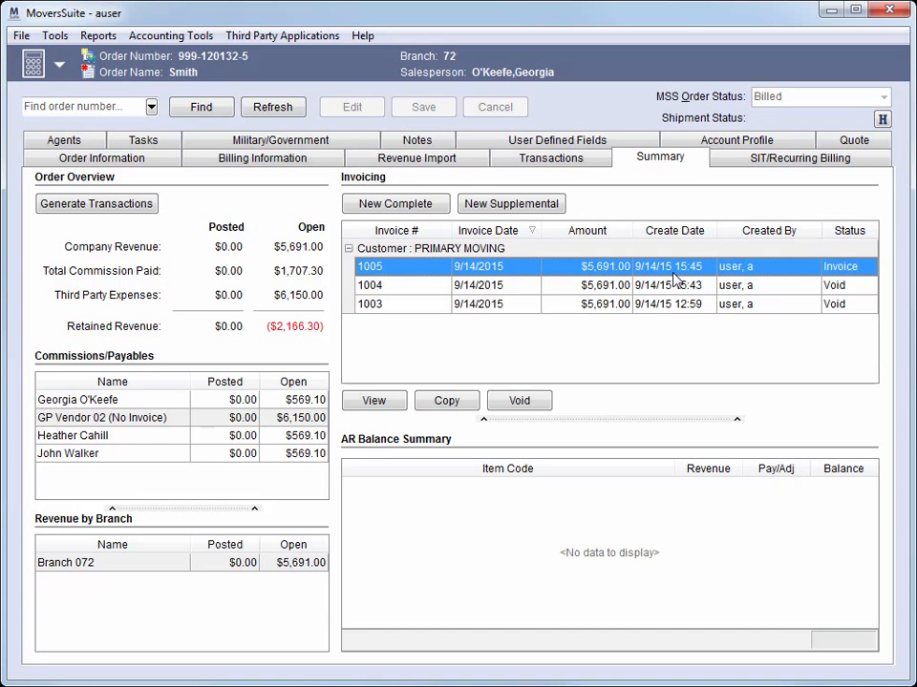
Start generating the order's transactions, setting the journal date to 9/14/2015 and picking a document date
left_click(137, 205)
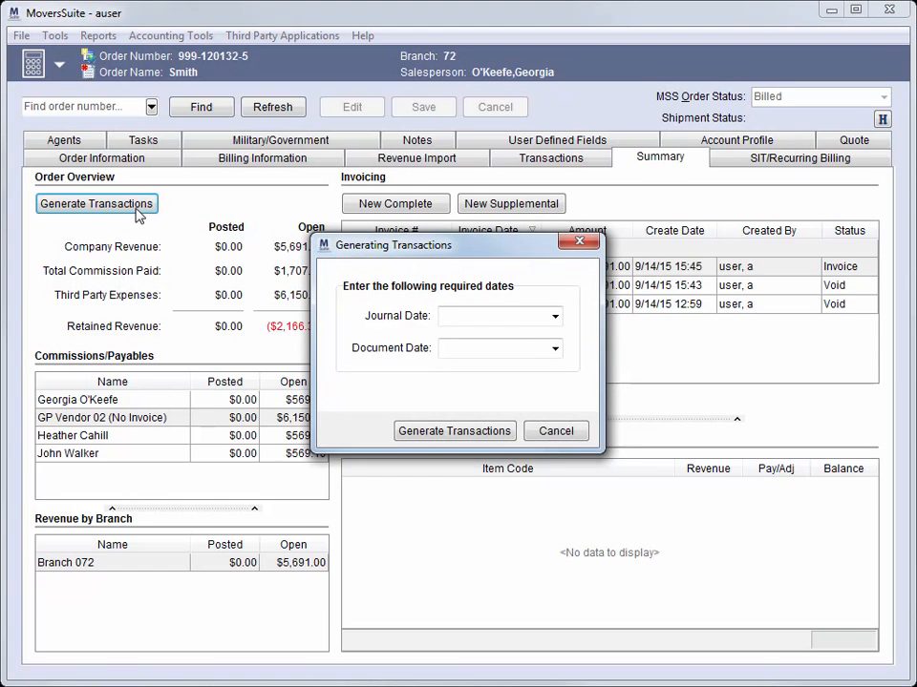
left_click(554, 316)
left_click(514, 468)
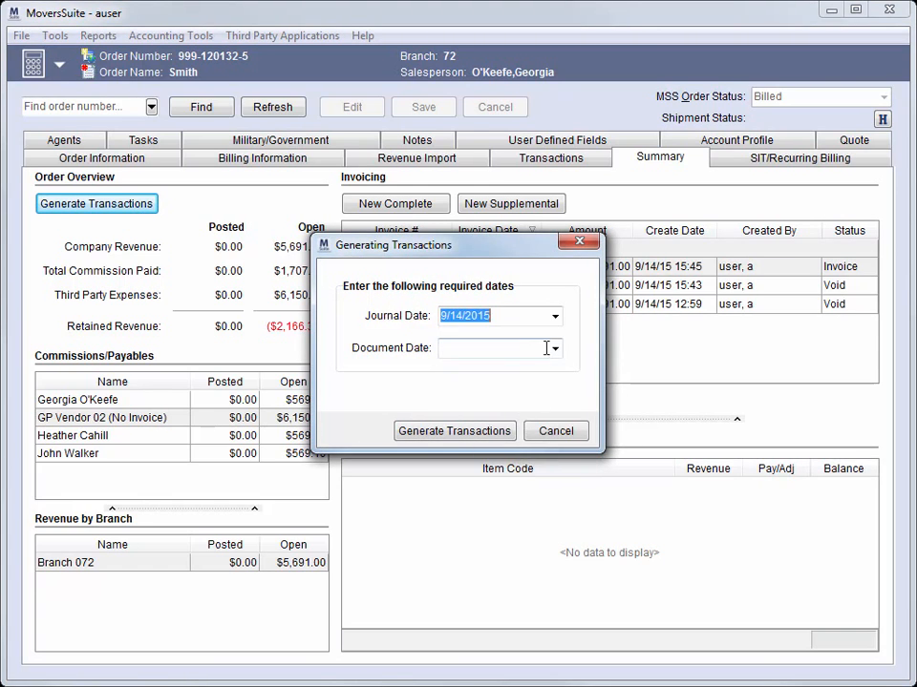
left_click(554, 348)
left_click(515, 500)
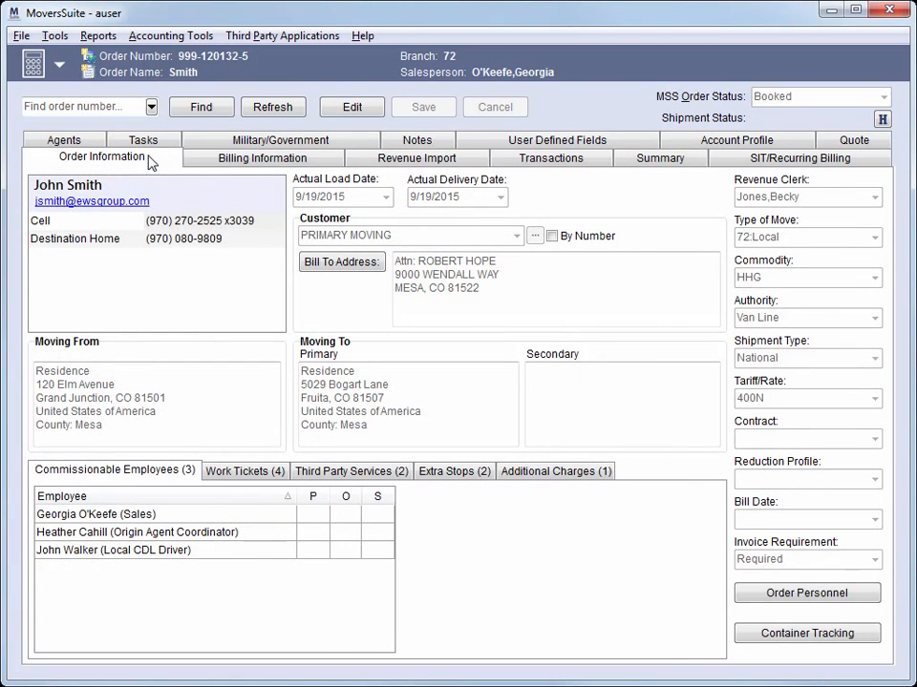
Edit the order information to set the bill date to today, 9/14/2015, and the order status to Billed, and save
left_click(374, 113)
left_click(771, 519)
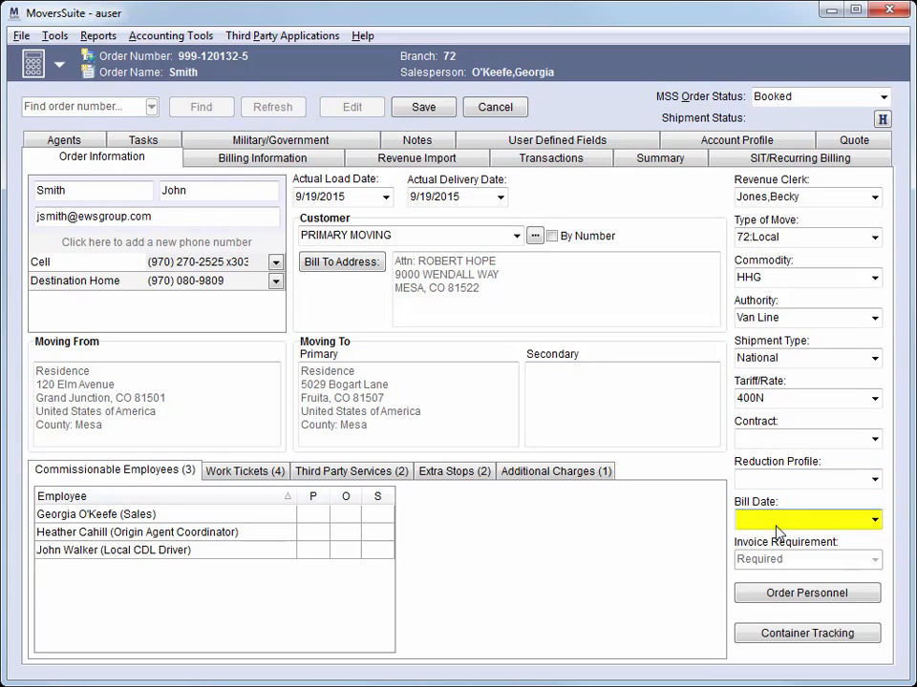
type("today")
key("Tab")
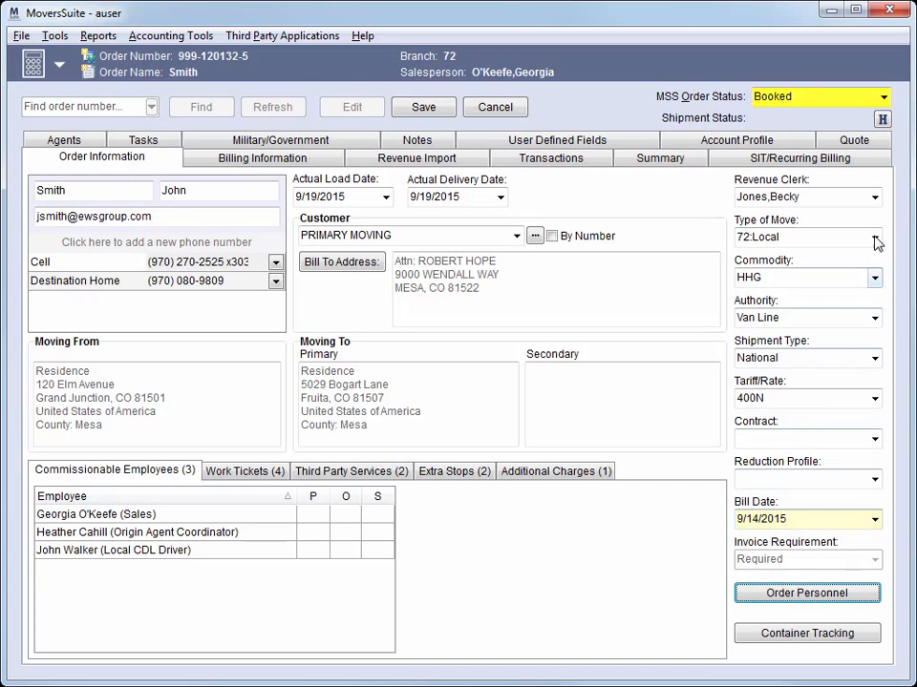
left_click(883, 97)
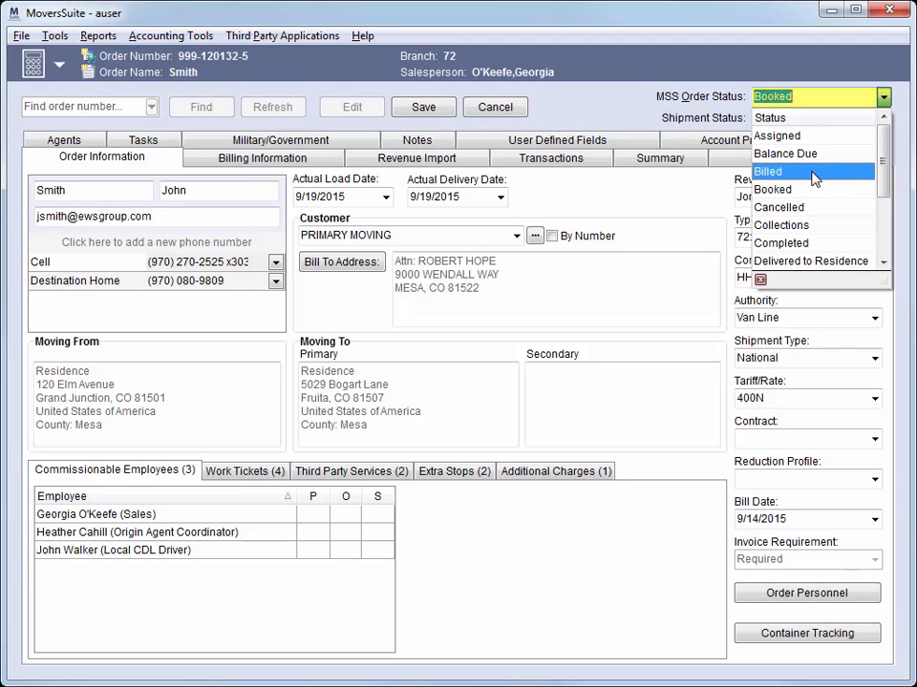
left_click(814, 177)
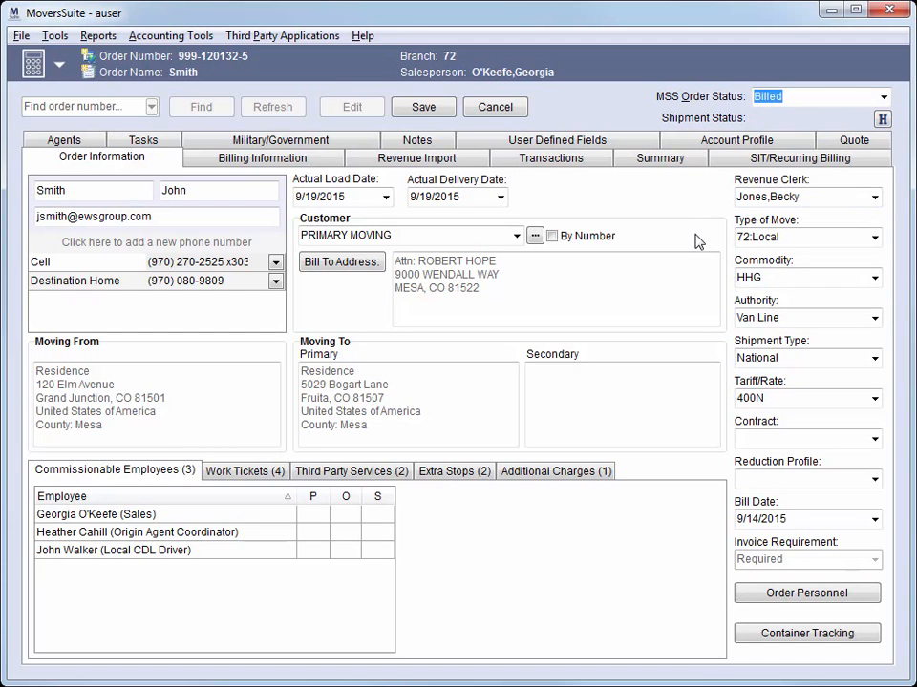
left_click(423, 106)
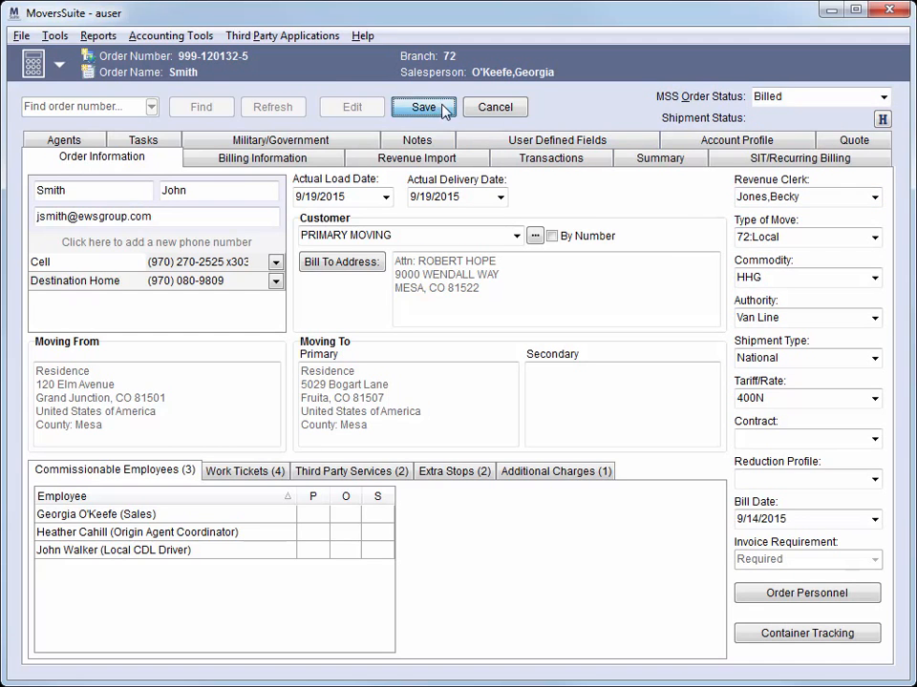